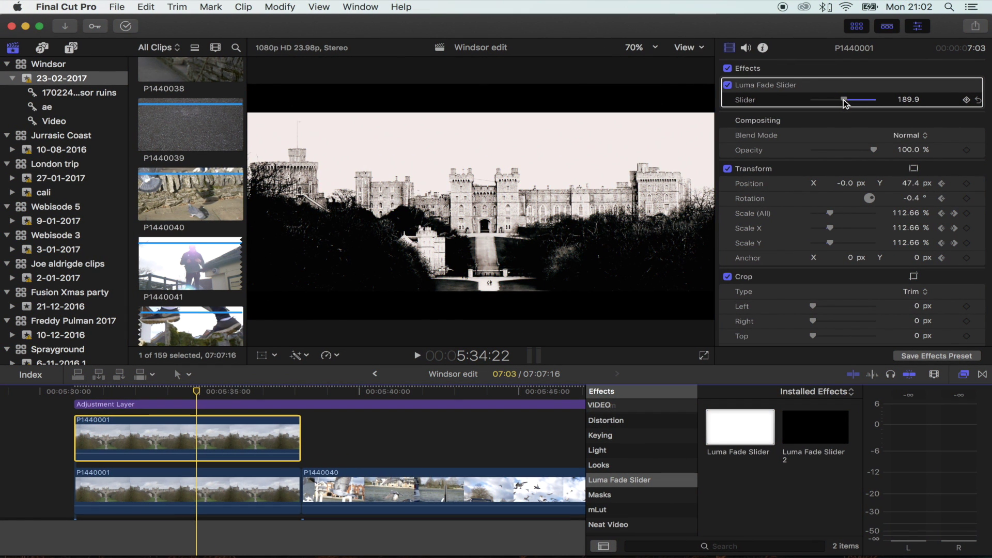
# Try Luma Fade Slider values around 186 on the upper P1440001 clip and look at the Keying effects.
pyautogui.moveTo(830, 103); pyautogui.dragTo(846, 102)
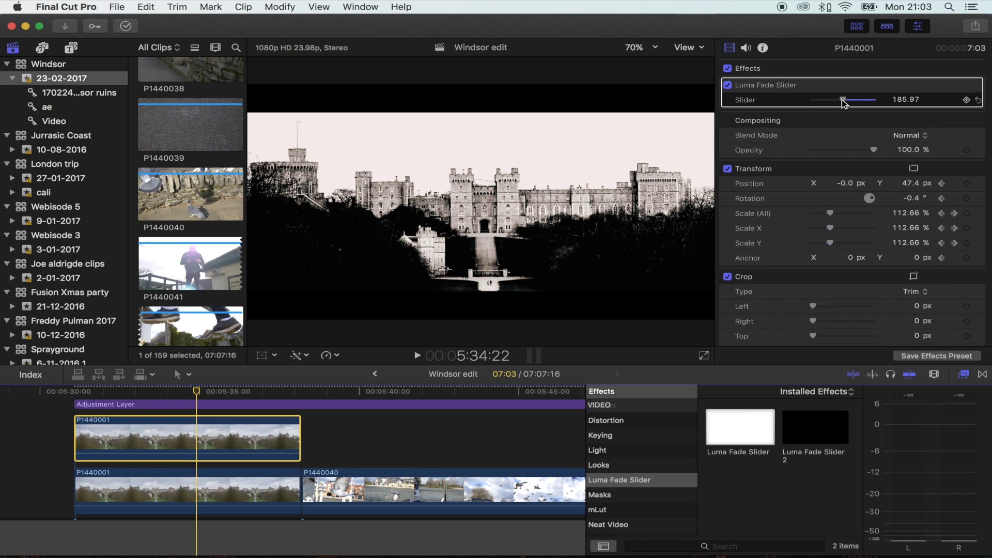
pyautogui.click(640, 435)
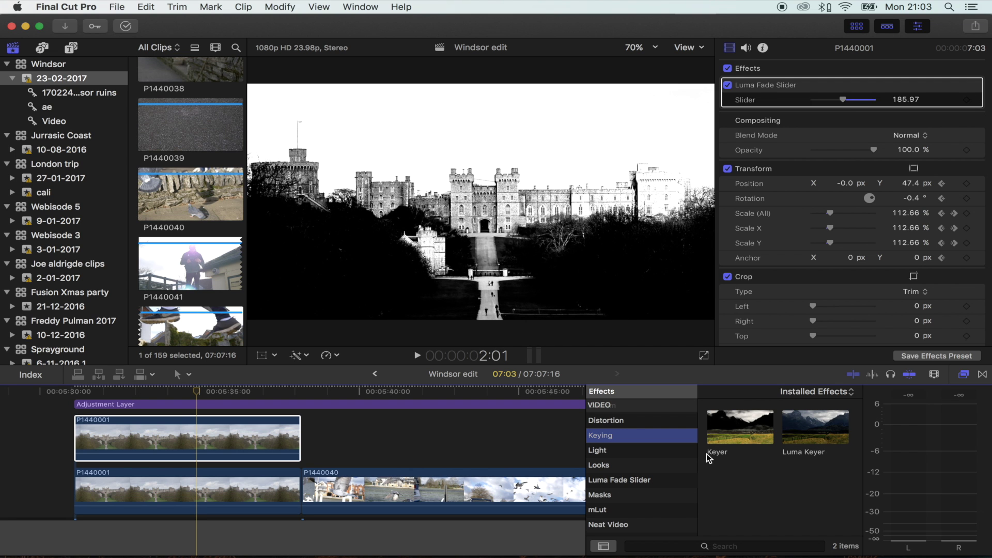
pyautogui.moveTo(188, 395); pyautogui.dragTo(199, 395)
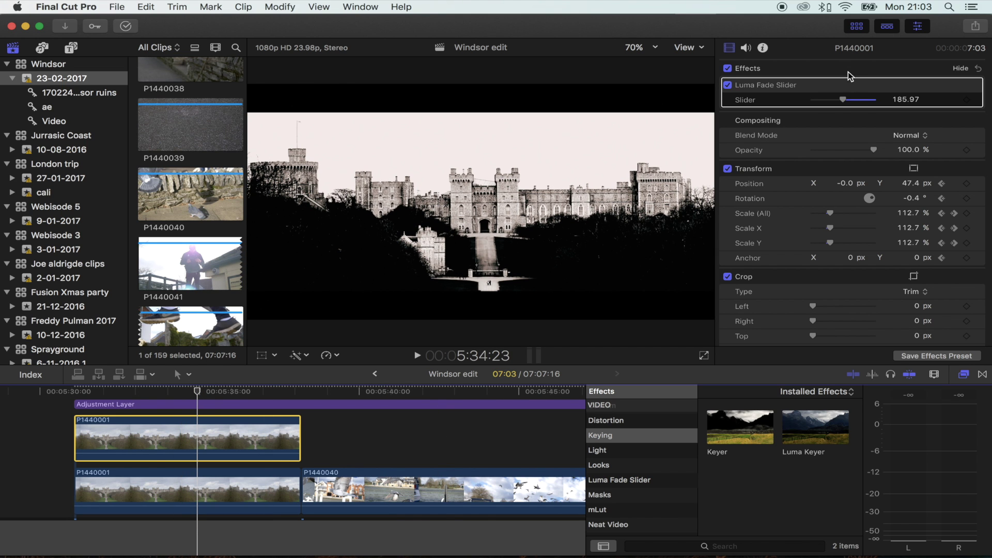
pyautogui.moveTo(843, 102)
pyautogui.mouseDown()
pyautogui.moveTo(852, 101)
pyautogui.moveTo(837, 101)
pyautogui.mouseUp()
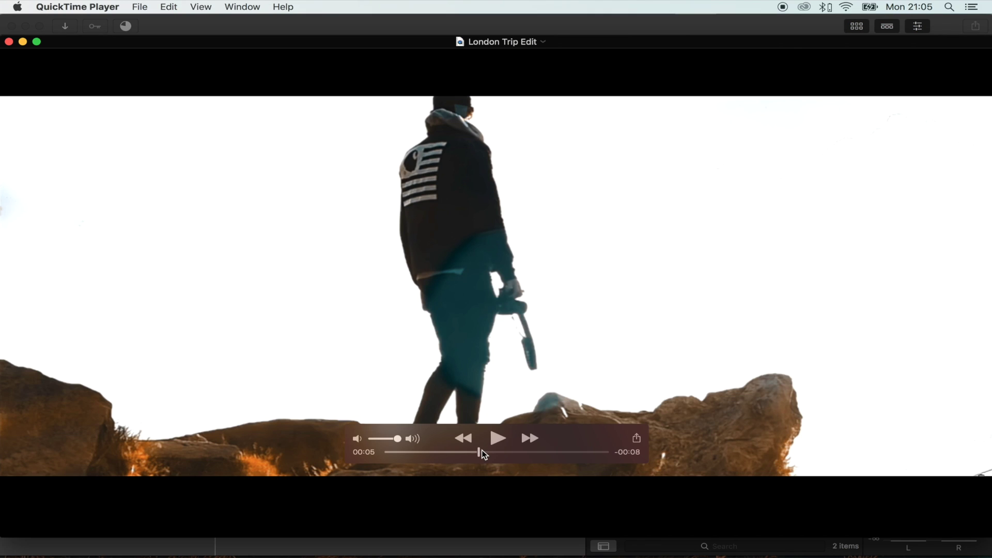
# Scrub back through the London Trip Edit video, then close it and show the Luma Fade Slider effects in Final Cut Pro.
pyautogui.moveTo(478, 453)
pyautogui.mouseDown()
pyautogui.moveTo(502, 455)
pyautogui.moveTo(471, 462)
pyautogui.mouseUp()
pyautogui.press('super+q')
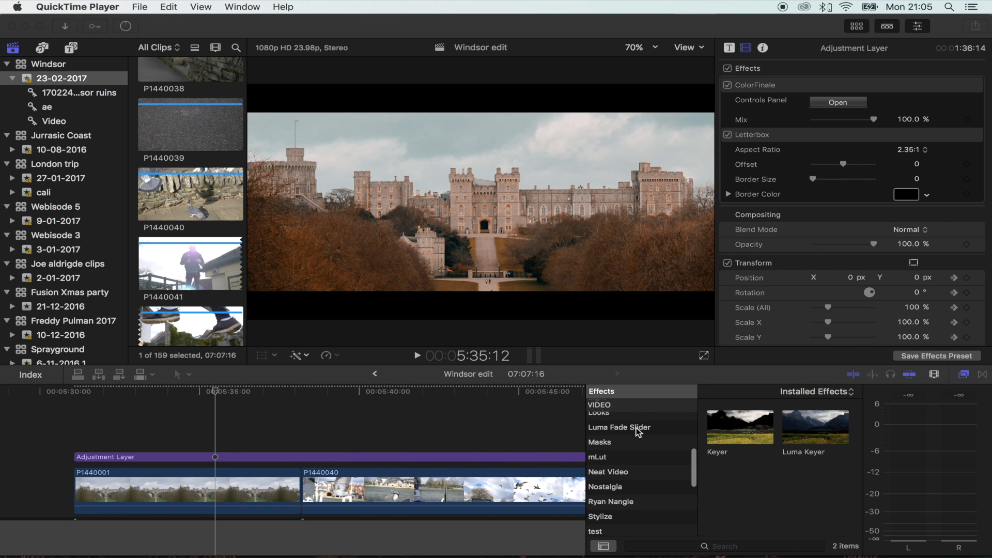
pyautogui.click(622, 429)
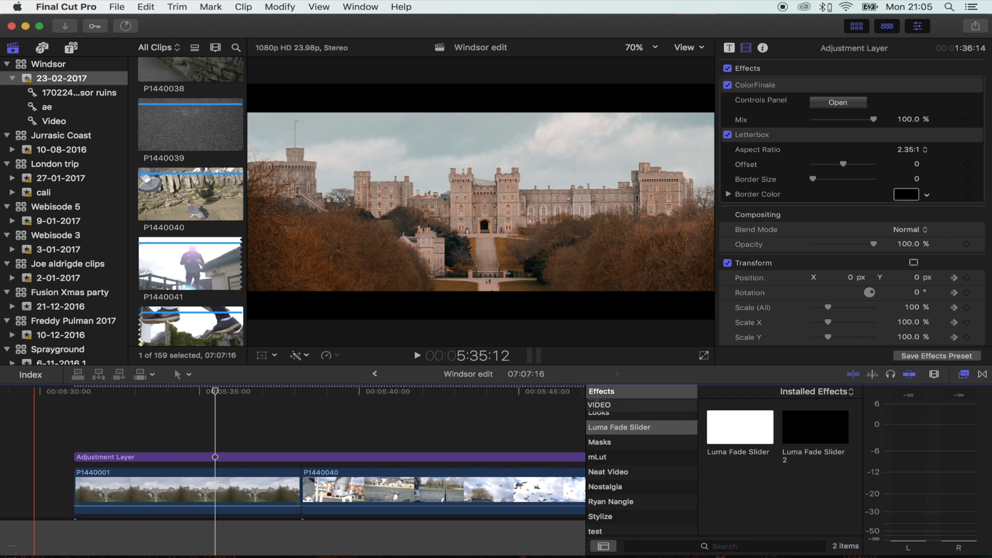
# In Finder, open the Luma Fade Slider folder inside Movies > Motion Templates > Effects.
pyautogui.click(47, 537)
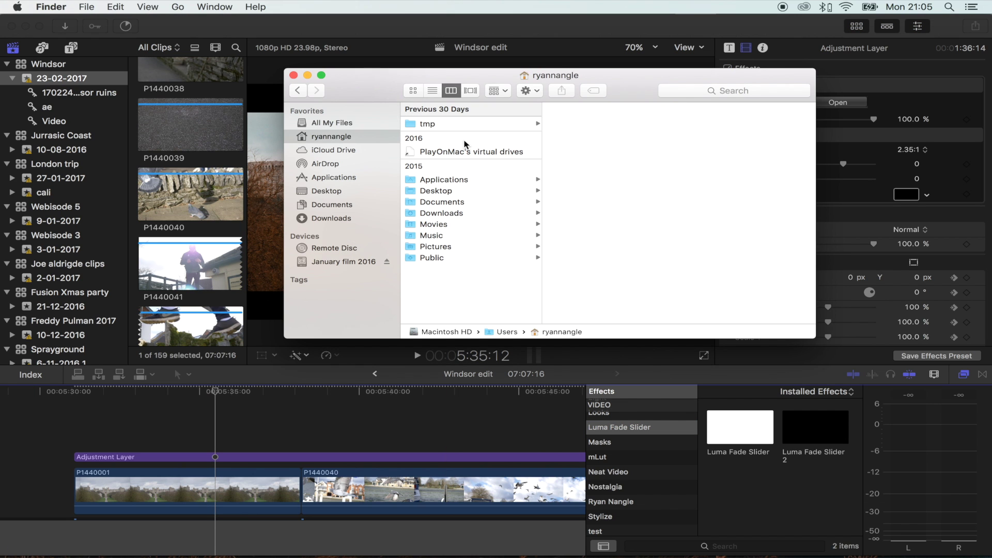
pyautogui.click(448, 225)
pyautogui.scroll(-3, 594, 289)
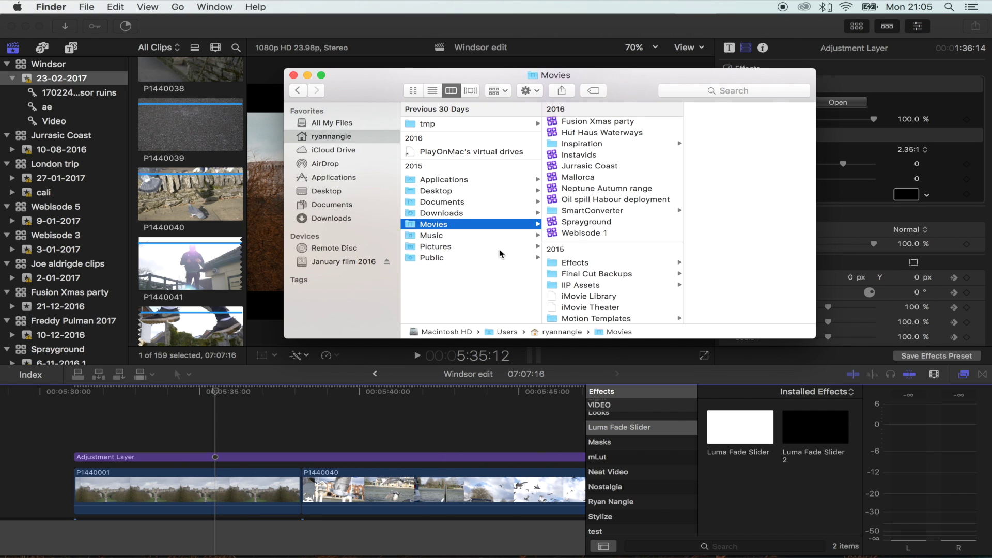
pyautogui.click(594, 317)
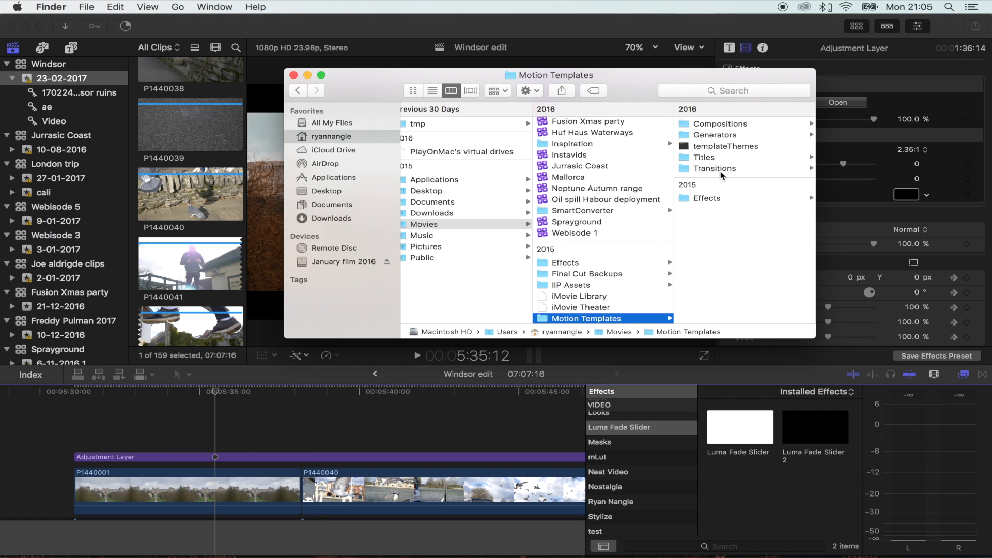
pyautogui.click(710, 198)
pyautogui.click(700, 124)
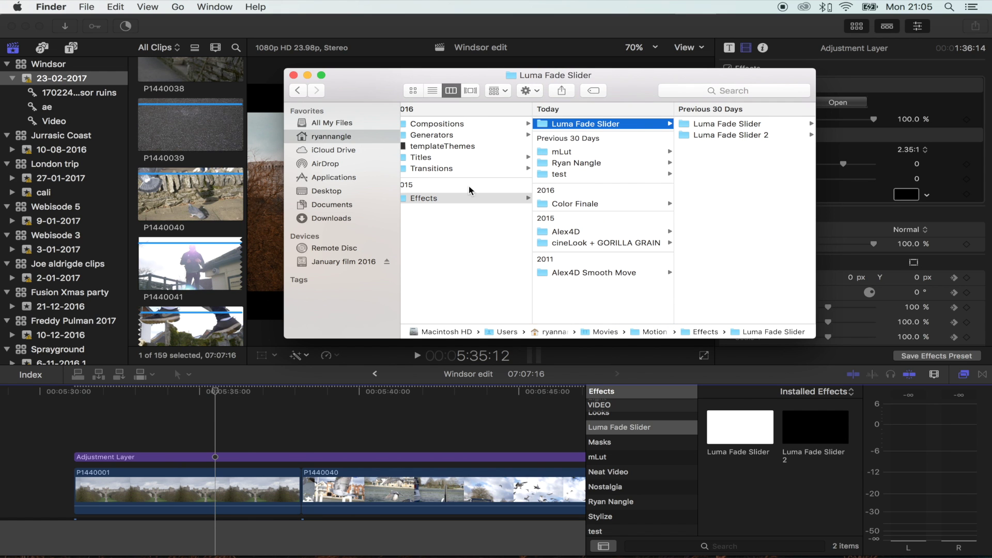
# Compare the contents of the Luma Fade Slider and Luma Fade Slider 2 subfolders.
pyautogui.press('Right')
pyautogui.click(610, 135)
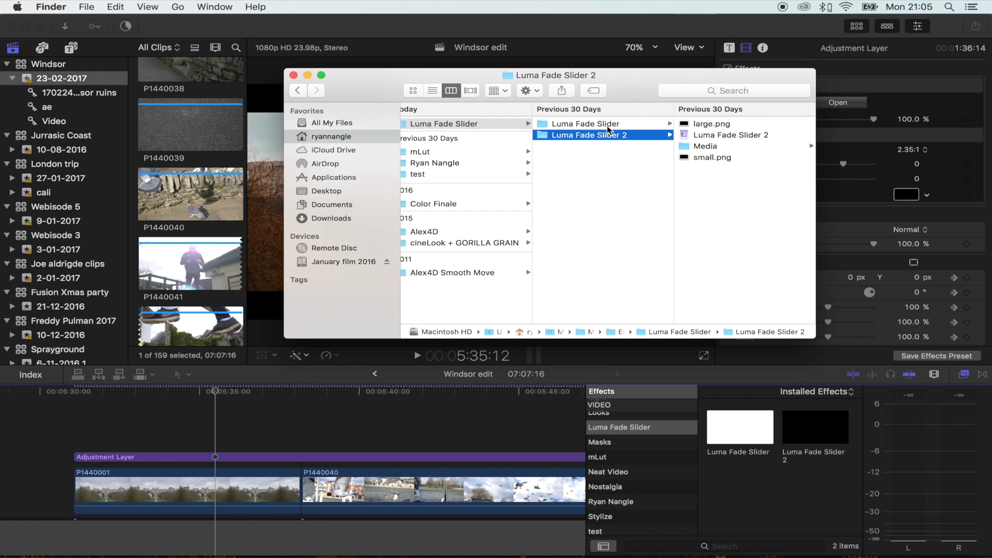
pyautogui.click(609, 125)
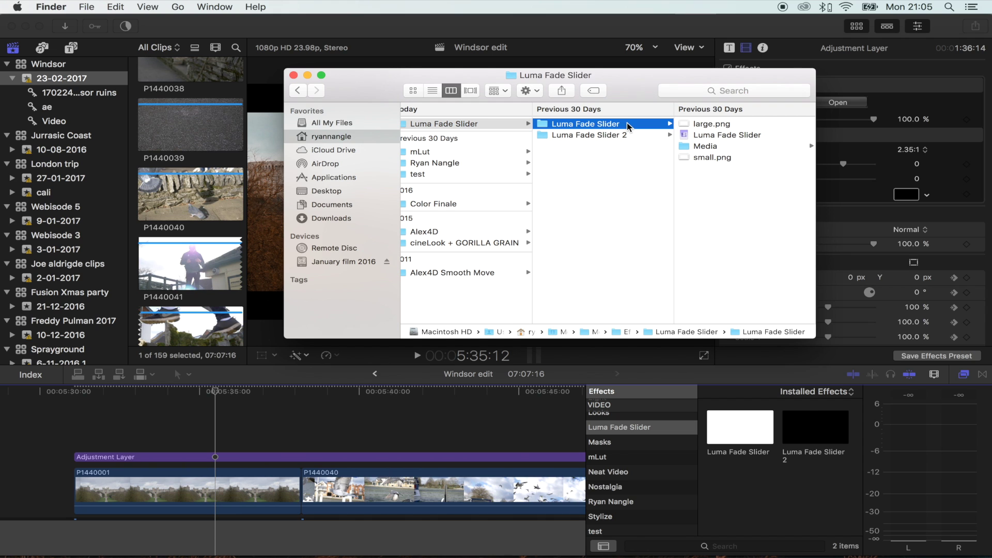
pyautogui.click(631, 137)
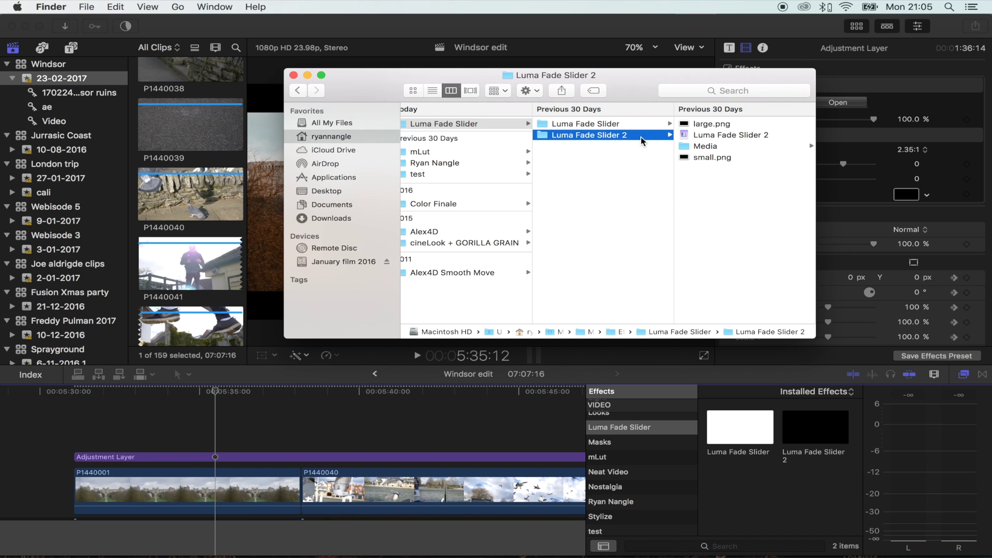
pyautogui.press('Up')
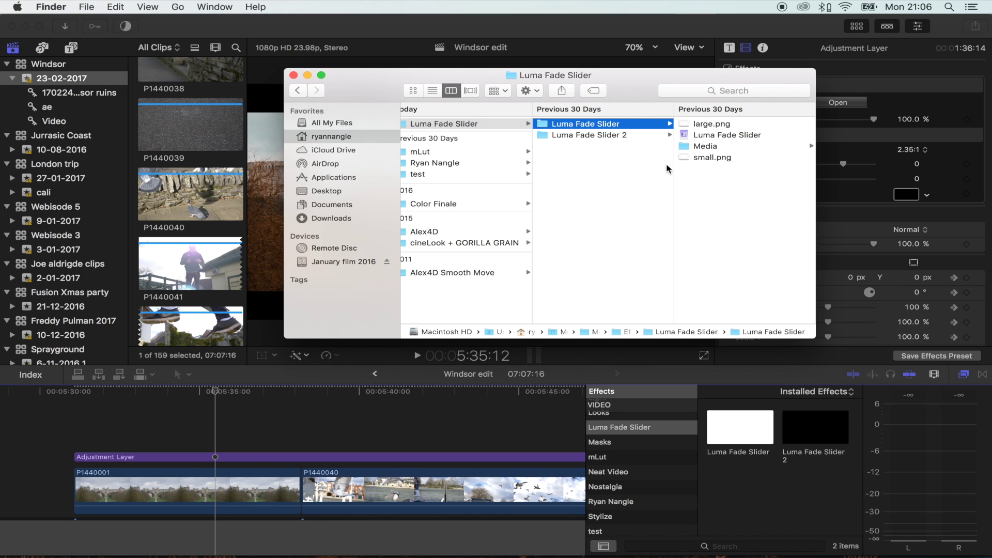
# Switch back to Final Cut Pro, look at the installed Luma Fade transitions and return to the effects browser.
pyautogui.click(250, 428)
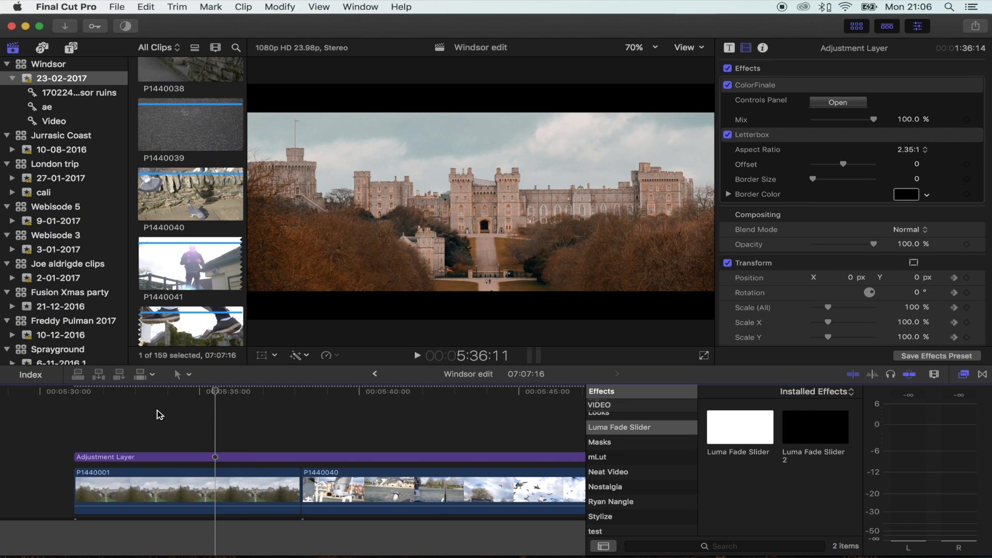
pyautogui.click(220, 393)
pyautogui.moveTo(220, 392); pyautogui.dragTo(233, 394)
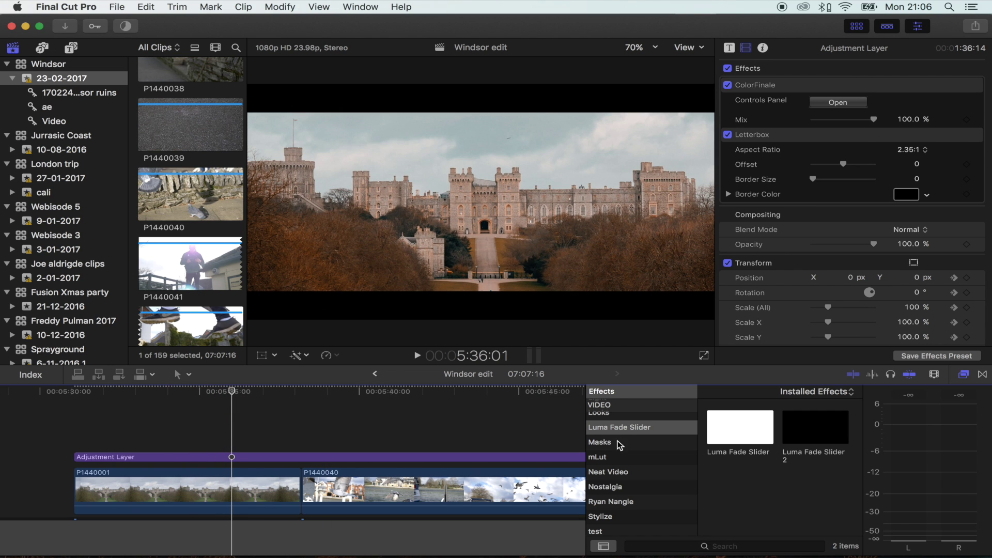
pyautogui.scroll(3, 640, 465)
pyautogui.click(978, 376)
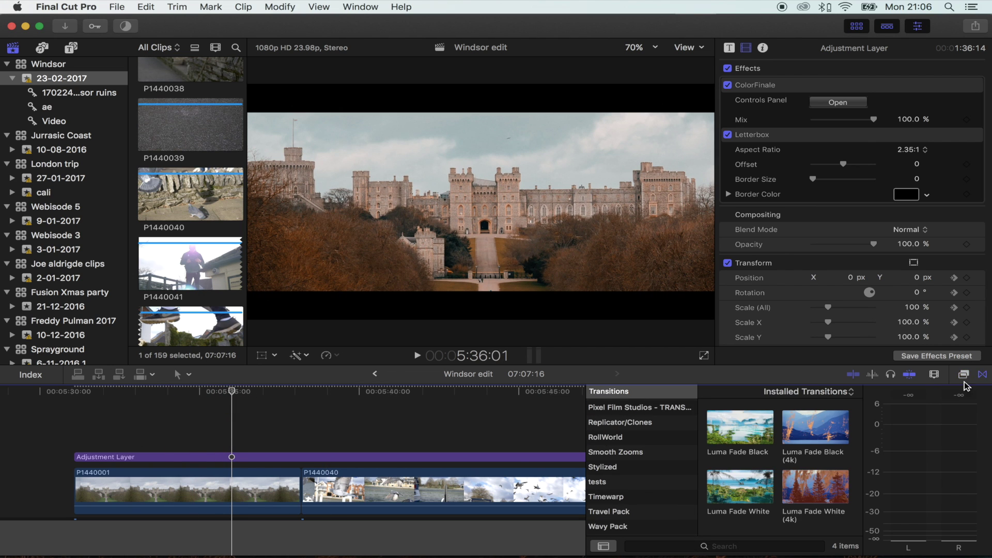
pyautogui.click(964, 376)
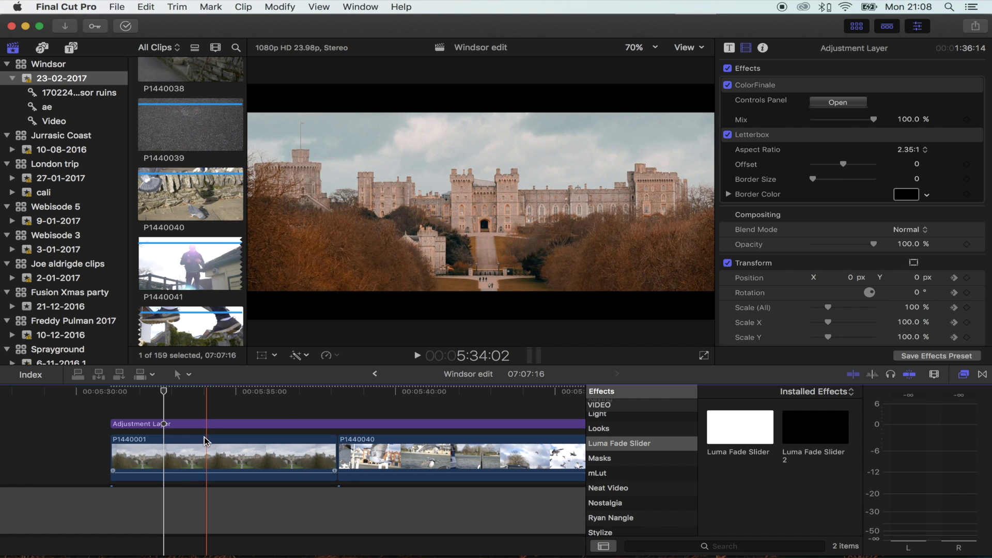
# Duplicate the P1440001 clip as a connected clip directly above the original, aligned to its start.
pyautogui.click(187, 455)
pyautogui.hscroll(-2, 155, 429)
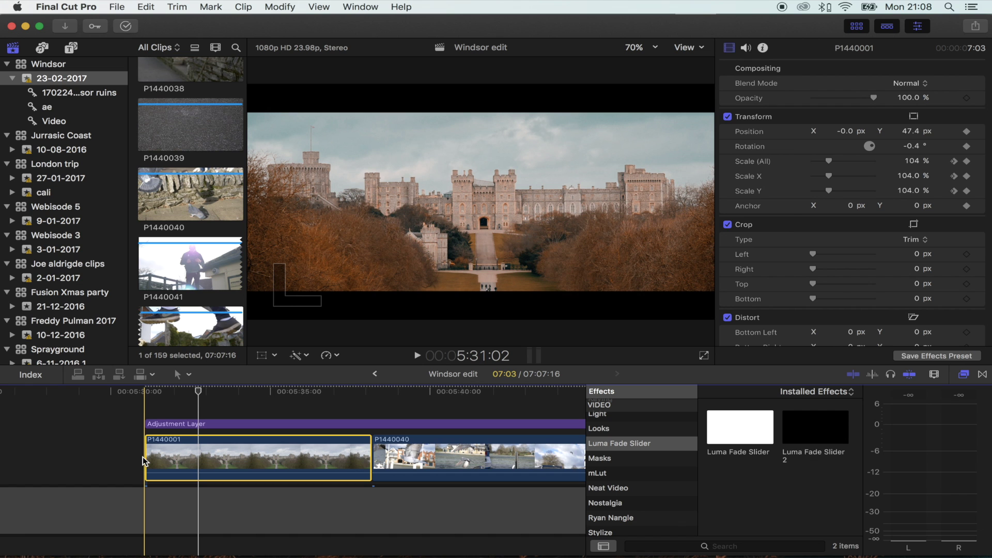
pyautogui.hotkey('alt', 'v')
pyautogui.moveTo(239, 402); pyautogui.dragTo(239, 448)
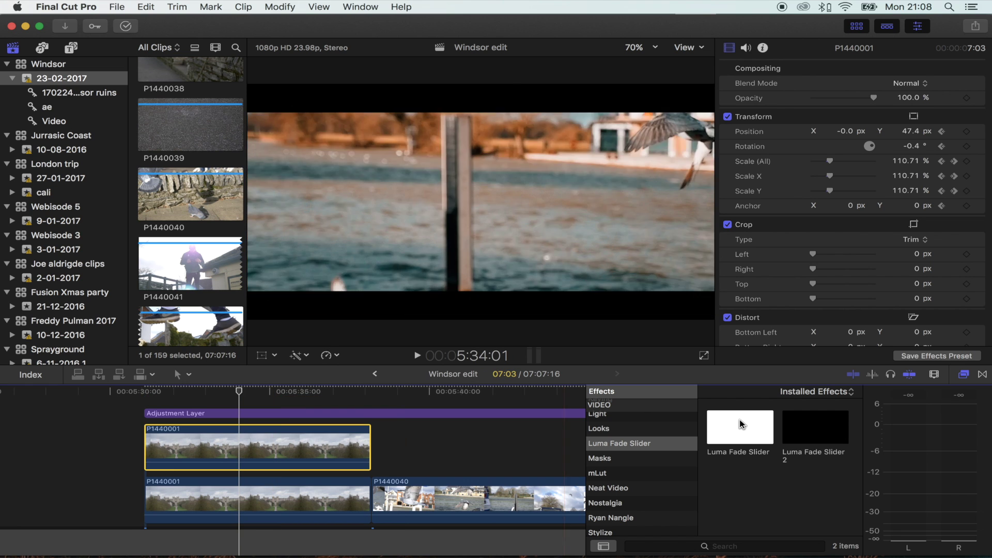
# Apply the Luma Fade Slider effect to the upper P1440001 clip and set its blend mode to Stencil Luma.
pyautogui.moveTo(742, 428); pyautogui.dragTo(242, 445)
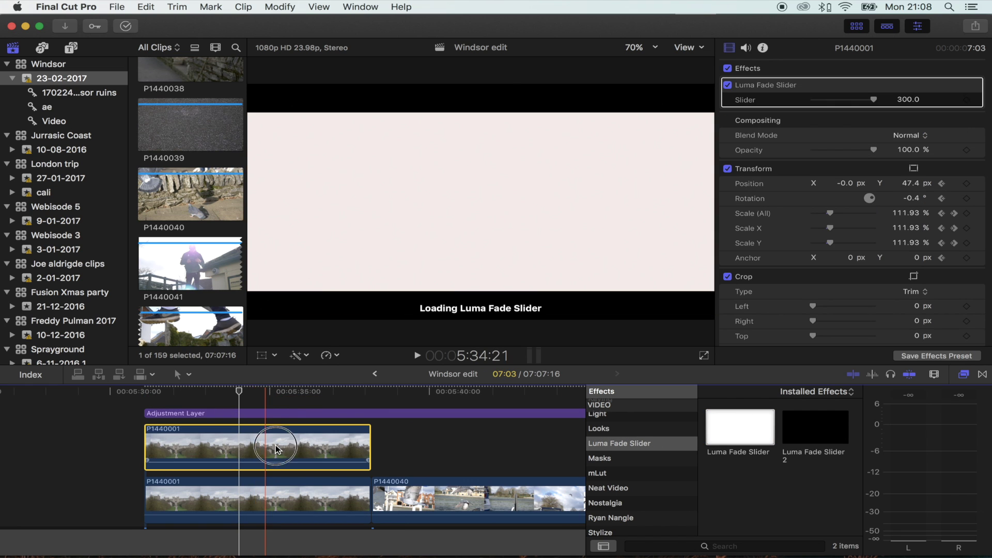
pyautogui.click(289, 390)
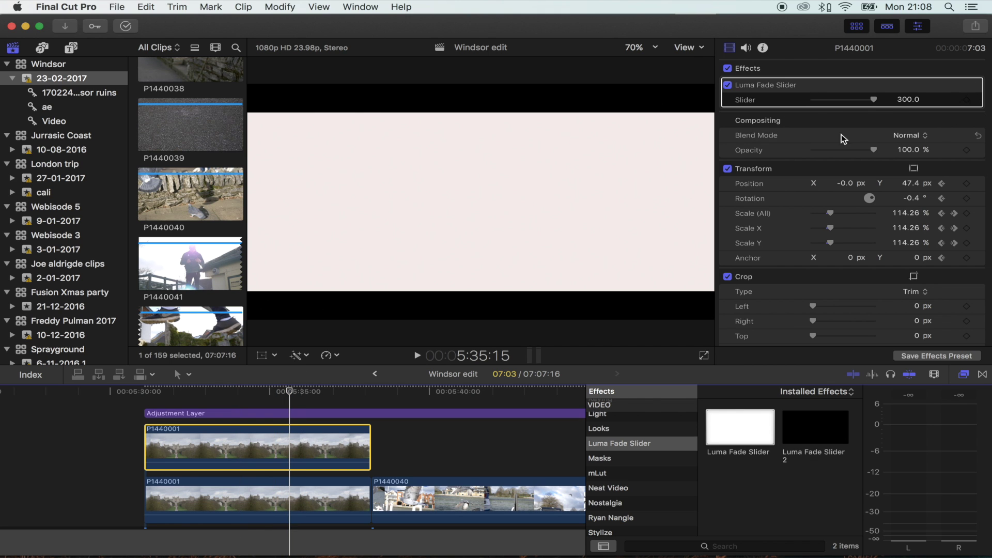
pyautogui.click(910, 134)
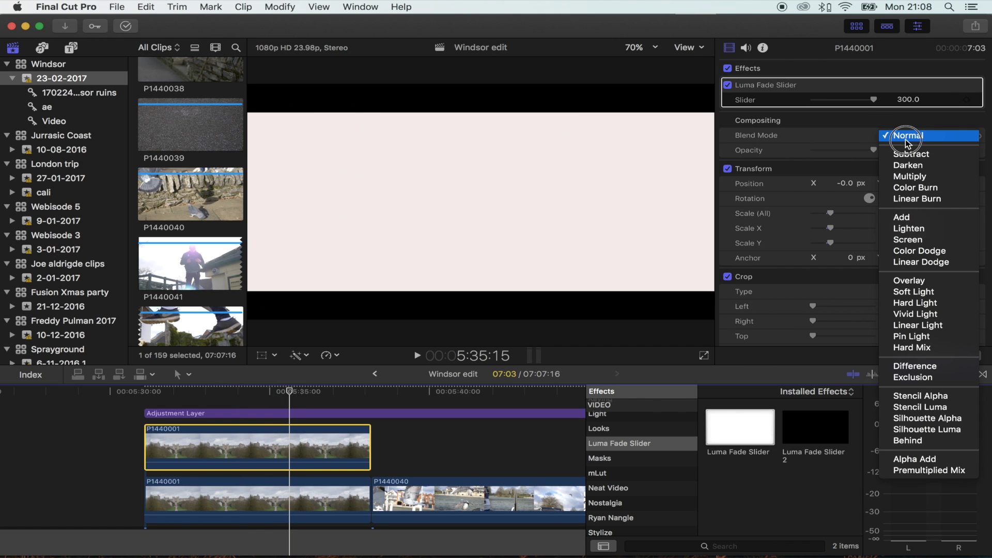
pyautogui.click(928, 408)
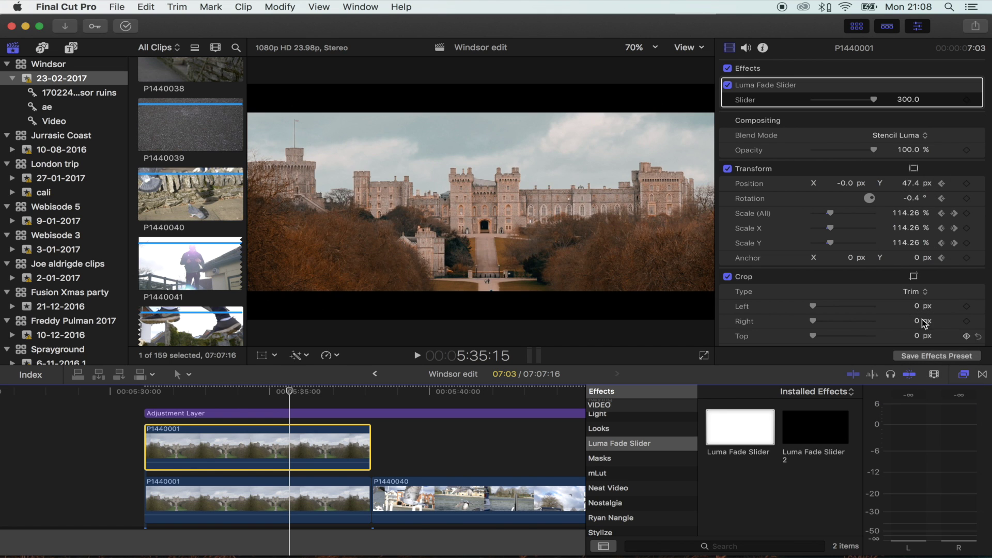
# Keyframe the upper clip's Luma Fade Slider at 300 around 5:36:01 and at 75 around 5:37:22.
pyautogui.moveTo(292, 399)
pyautogui.mouseDown()
pyautogui.moveTo(323, 398)
pyautogui.moveTo(304, 392)
pyautogui.mouseUp()
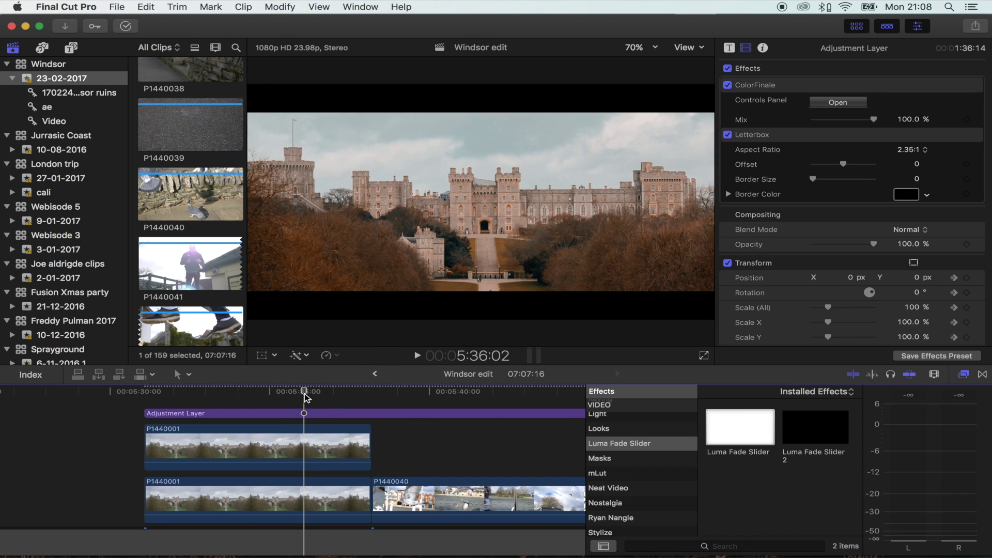
pyautogui.click(304, 437)
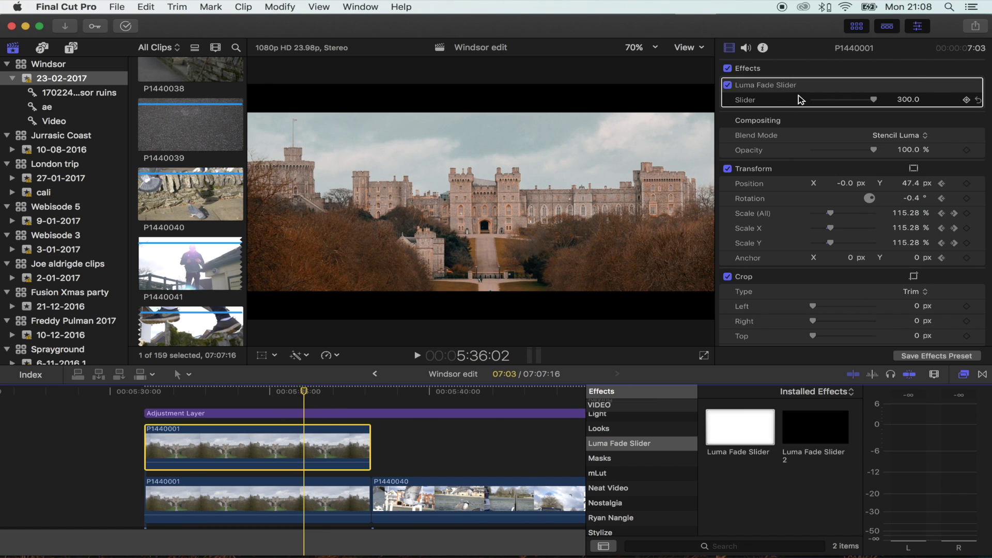
pyautogui.click(966, 99)
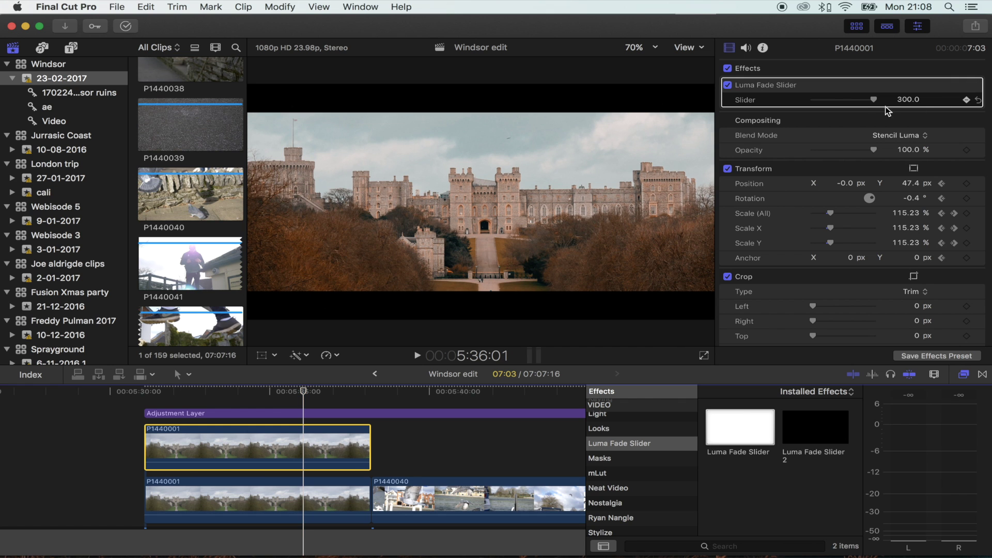
pyautogui.moveTo(872, 100); pyautogui.dragTo(901, 103)
pyautogui.moveTo(310, 392); pyautogui.dragTo(364, 396)
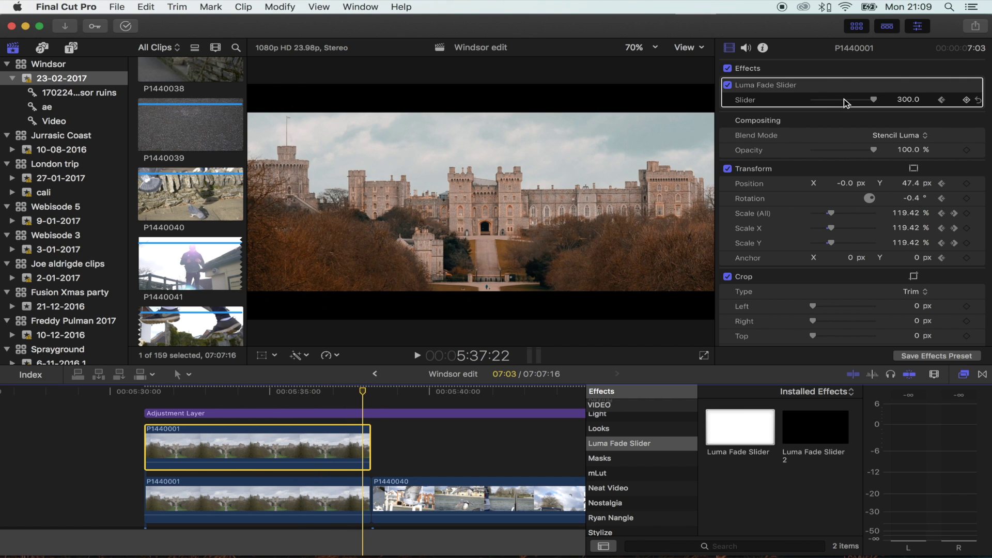
pyautogui.moveTo(845, 102); pyautogui.dragTo(813, 103)
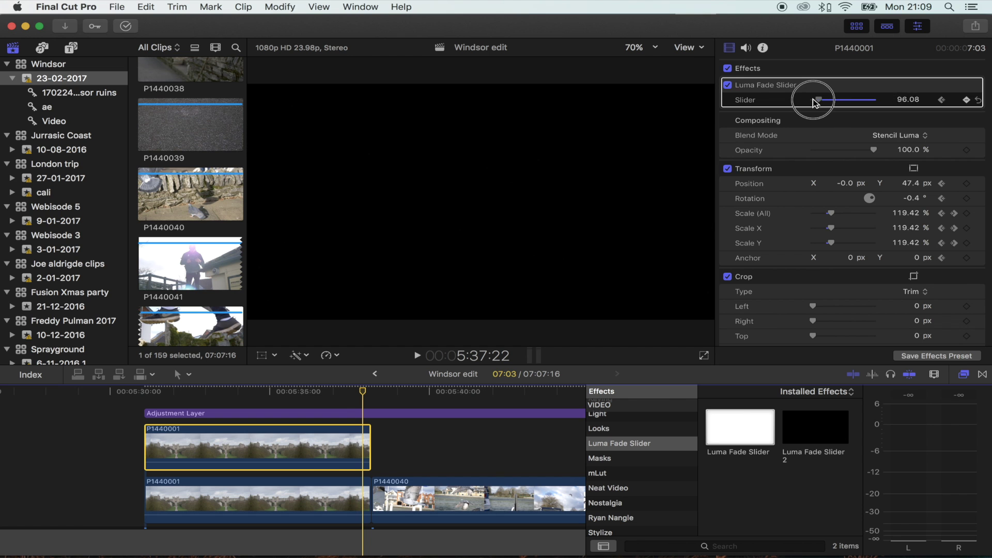
# Combine both P1440001 clips into a compound clip named Windsor edit Clip 13 in event 23-02-2017.
pyautogui.moveTo(101, 443); pyautogui.dragTo(215, 494)
pyautogui.rightClick(230, 444)
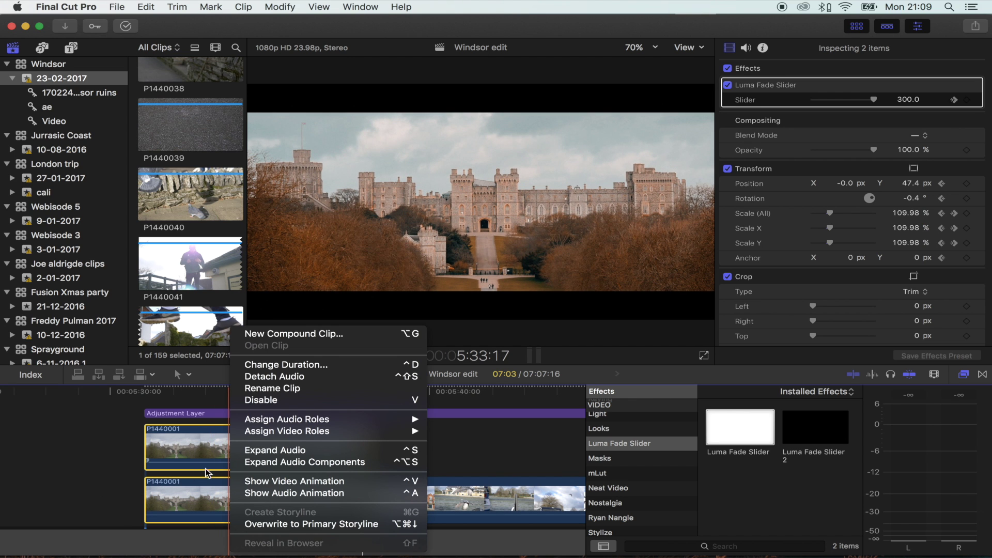
pyautogui.click(303, 335)
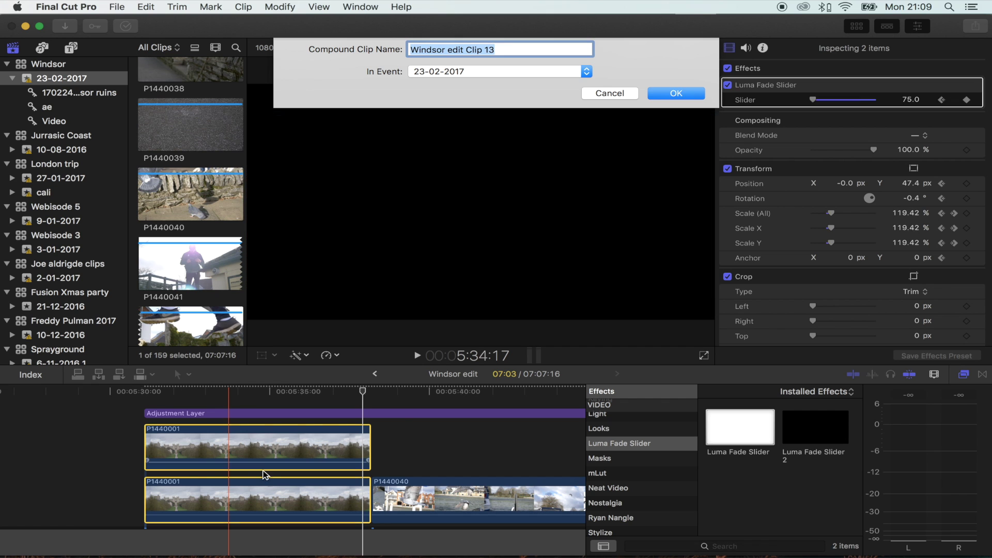
pyautogui.click(676, 93)
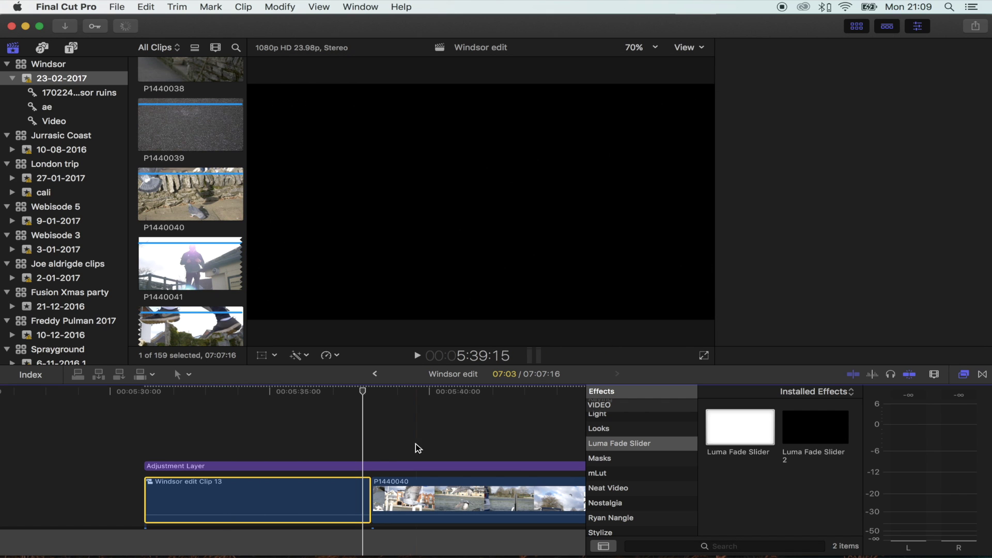
# Overlap clip P1440040 beneath the compound clip, starting at about 5:35:15, and play the transition.
pyautogui.click(400, 508)
pyautogui.moveTo(398, 507); pyautogui.dragTo(325, 498)
pyautogui.press('super+z')
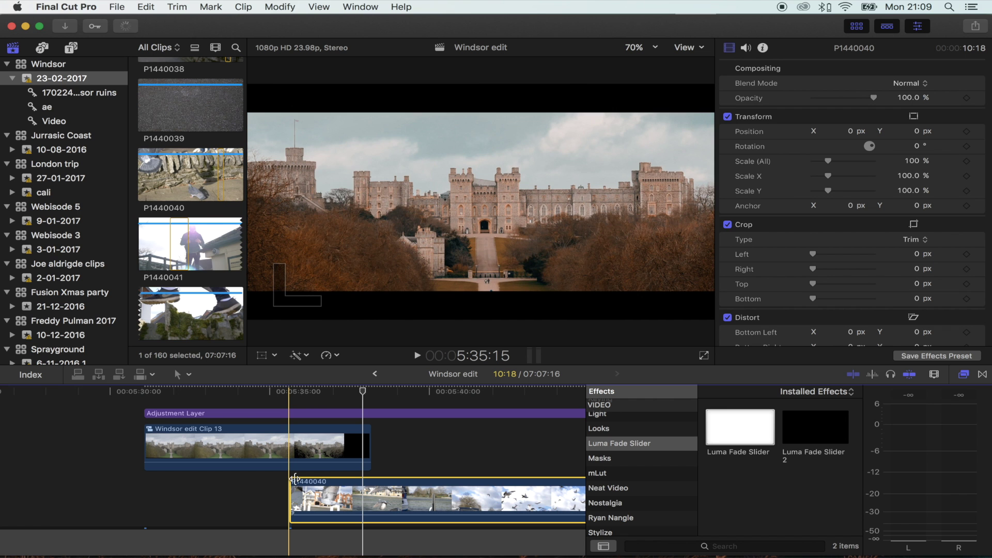
pyautogui.press('space')
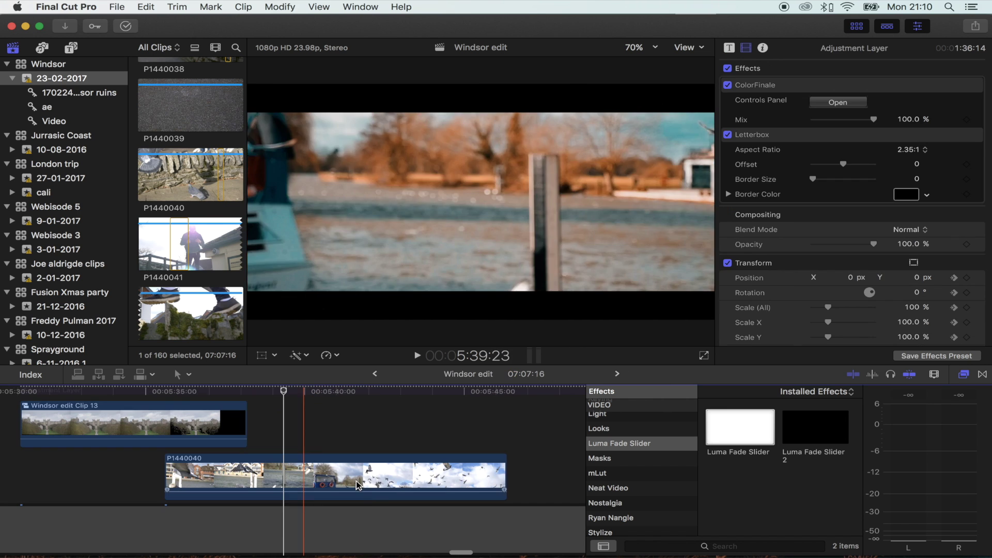
# Place a duplicate of clip P1440040 directly above the original, aligned with its start at 5:35:15.
pyautogui.click(363, 477)
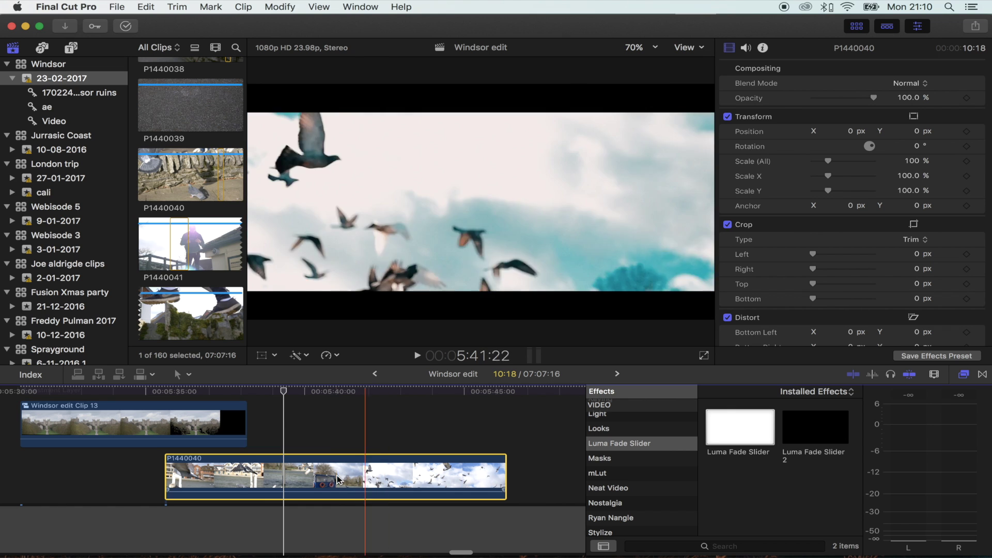
pyautogui.hotkey('alt', 'v')
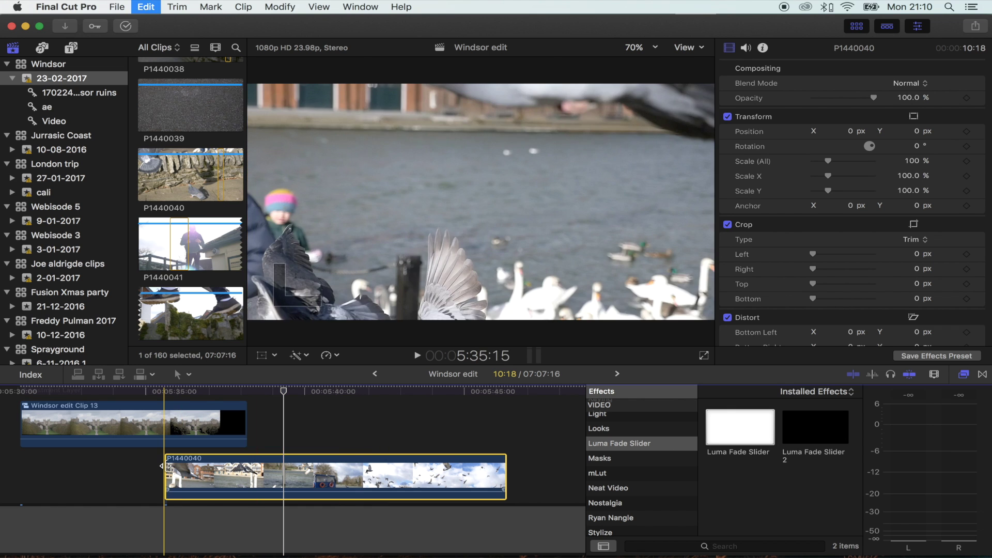
pyautogui.scroll(3, 214, 459)
pyautogui.moveTo(216, 461); pyautogui.dragTo(226, 485)
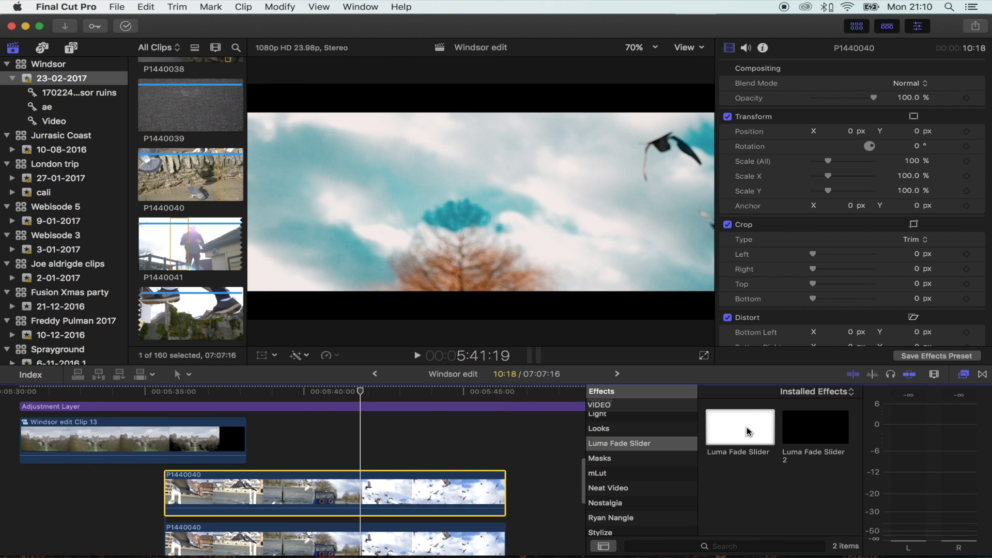
# Apply the Luma Fade Slider effect to the upper P1440040 clip and set its blend mode to Silhouette Luma.
pyautogui.moveTo(746, 431); pyautogui.dragTo(355, 485)
pyautogui.scroll(-2, 380, 477)
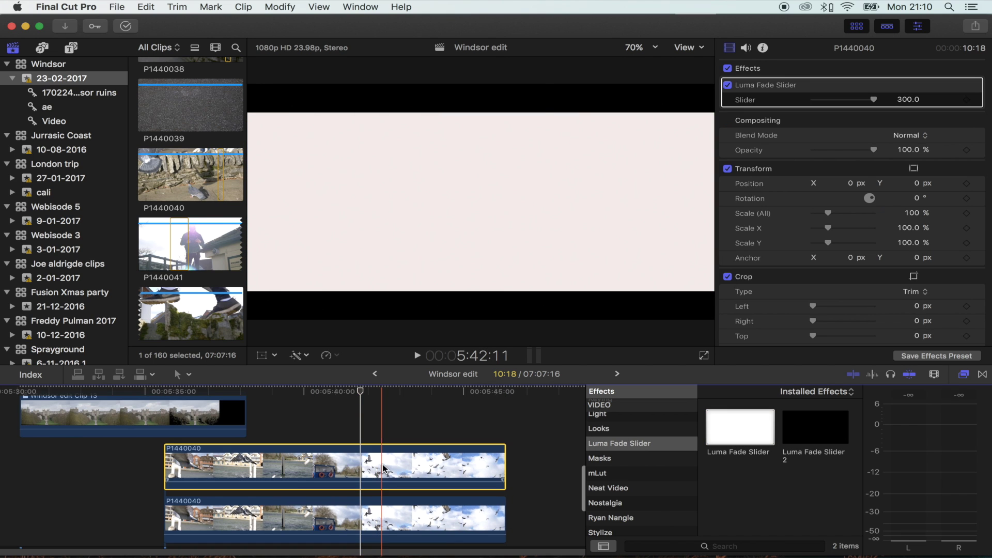
pyautogui.moveTo(856, 107); pyautogui.dragTo(904, 106)
pyautogui.click(914, 135)
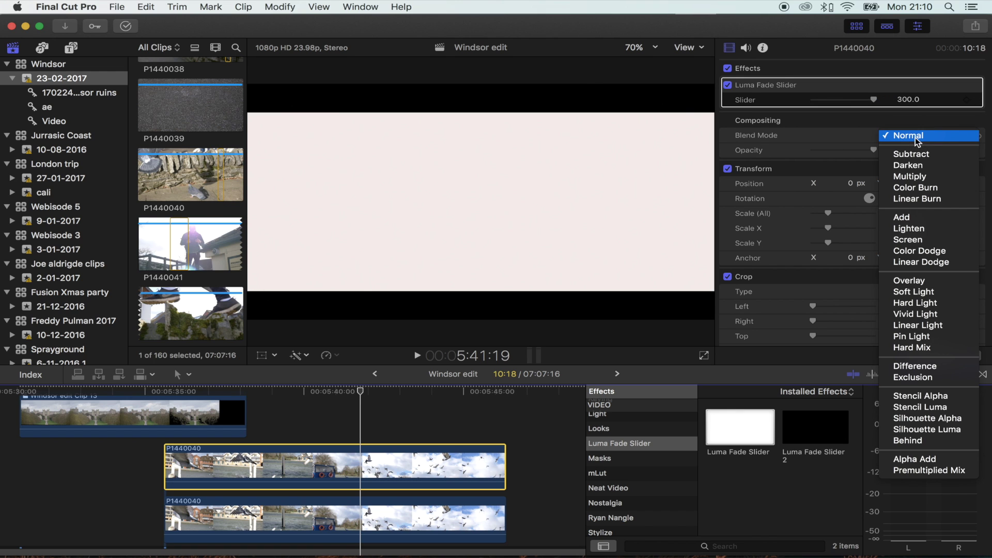
pyautogui.click(939, 430)
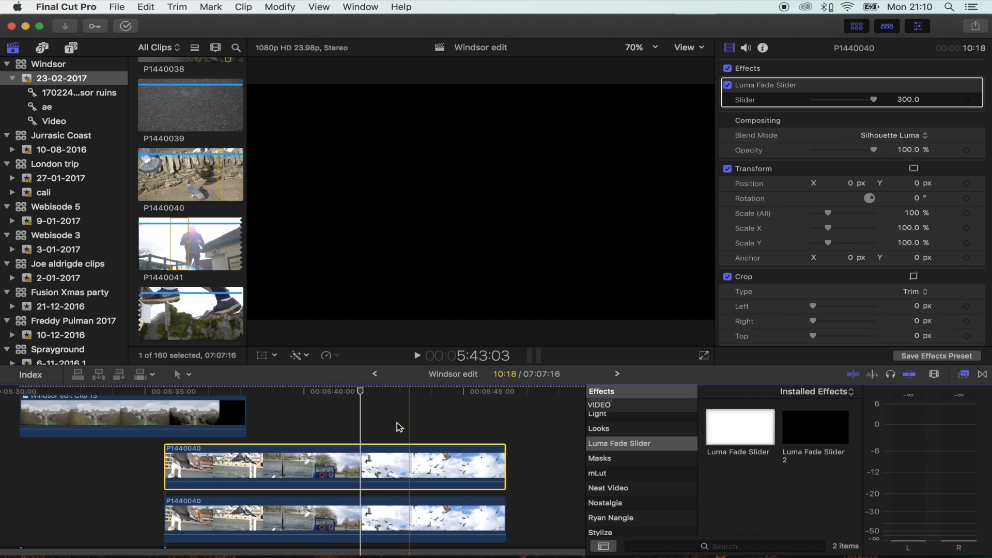
# Keyframe the upper P1440040 clip's Luma Fade Slider at 81.86 around 5:42:04 and at 300 around 5:44:12.
pyautogui.moveTo(873, 99); pyautogui.dragTo(815, 100)
pyautogui.scroll(-2, 408, 455)
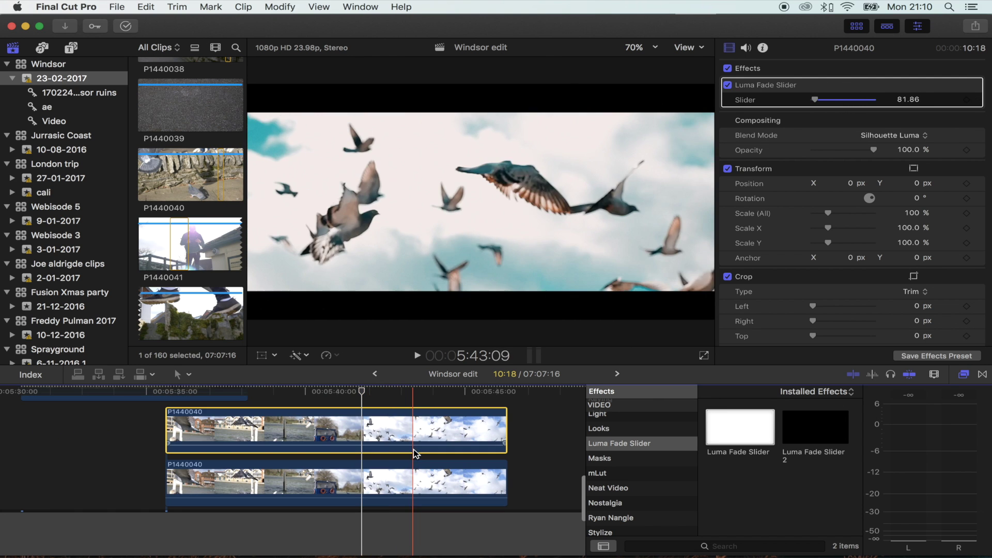
pyautogui.click(383, 392)
pyautogui.moveTo(384, 397)
pyautogui.mouseDown()
pyautogui.moveTo(393, 396)
pyautogui.moveTo(375, 398)
pyautogui.mouseUp()
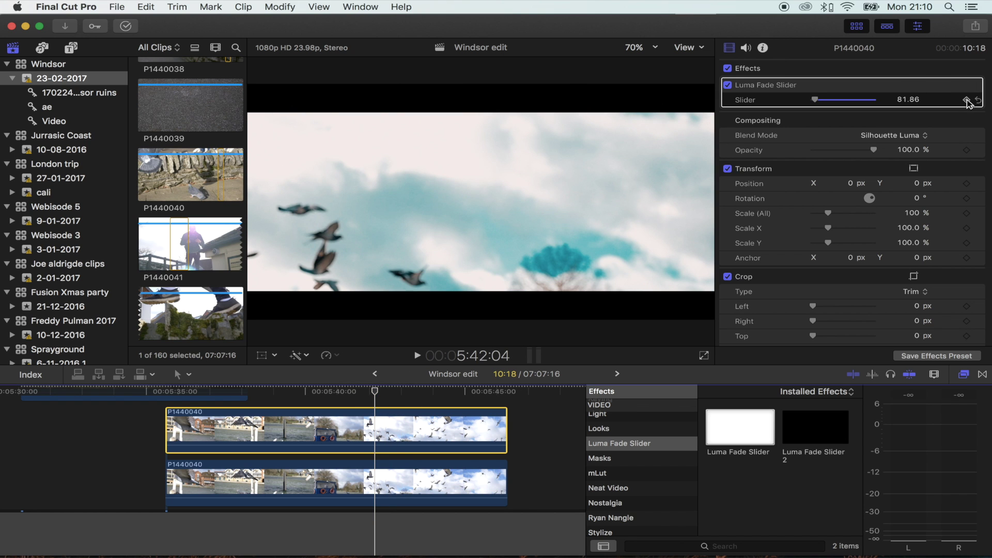
pyautogui.moveTo(395, 394); pyautogui.dragTo(450, 396)
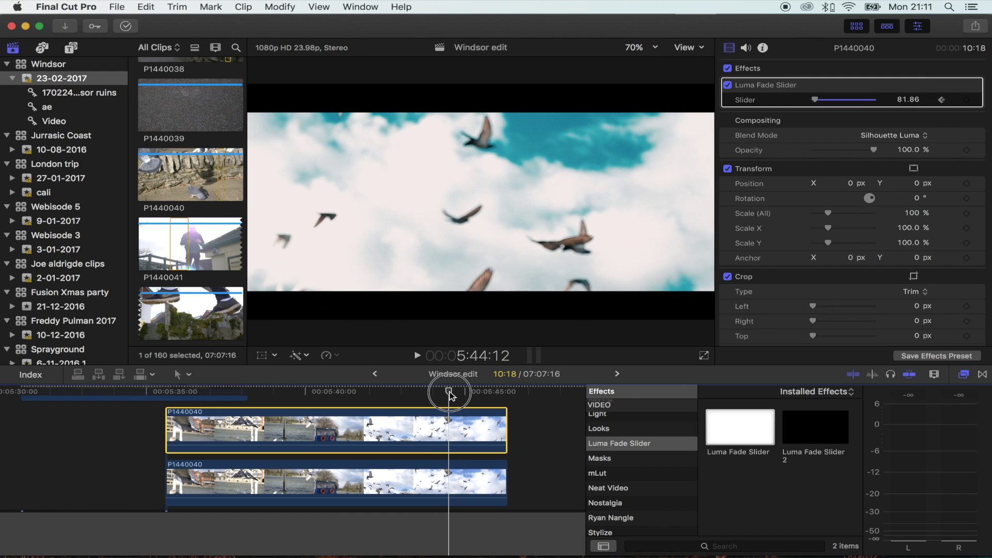
pyautogui.moveTo(847, 102); pyautogui.dragTo(868, 104)
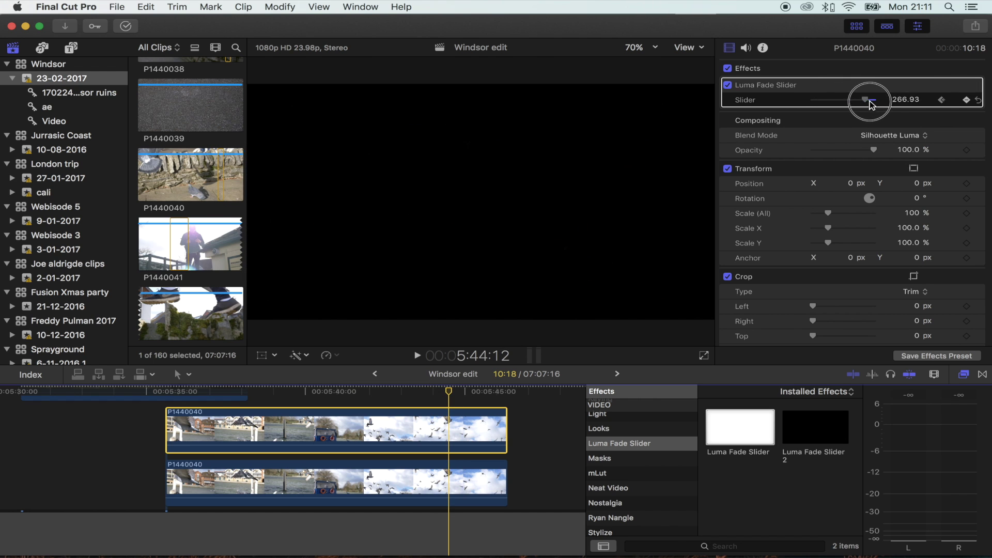
# Combine both P1440040 clips into a compound clip named Windsor edit Clip 14 in event 23-02-2017.
pyautogui.moveTo(518, 427); pyautogui.dragTo(463, 463)
pyautogui.hotkey('alt', 'g')
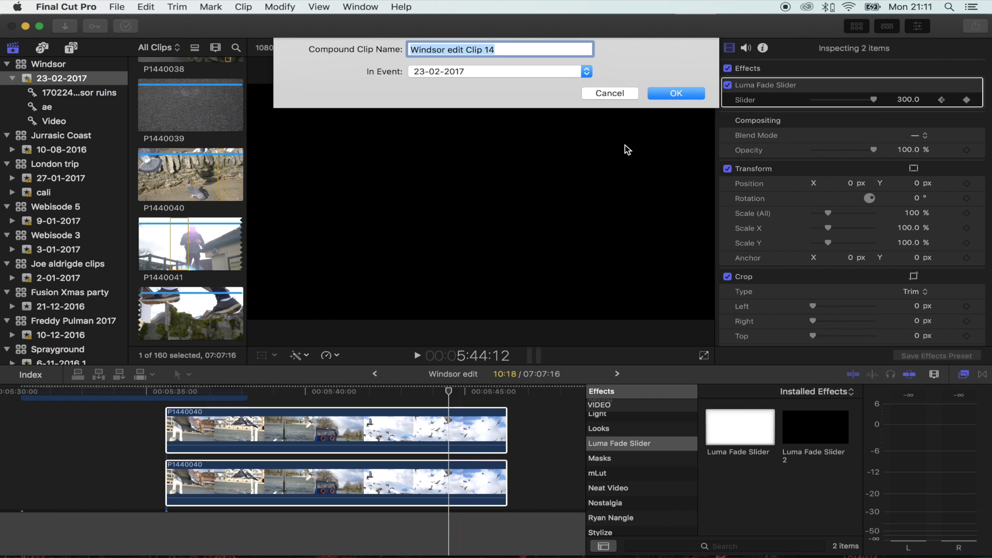
pyautogui.click(666, 98)
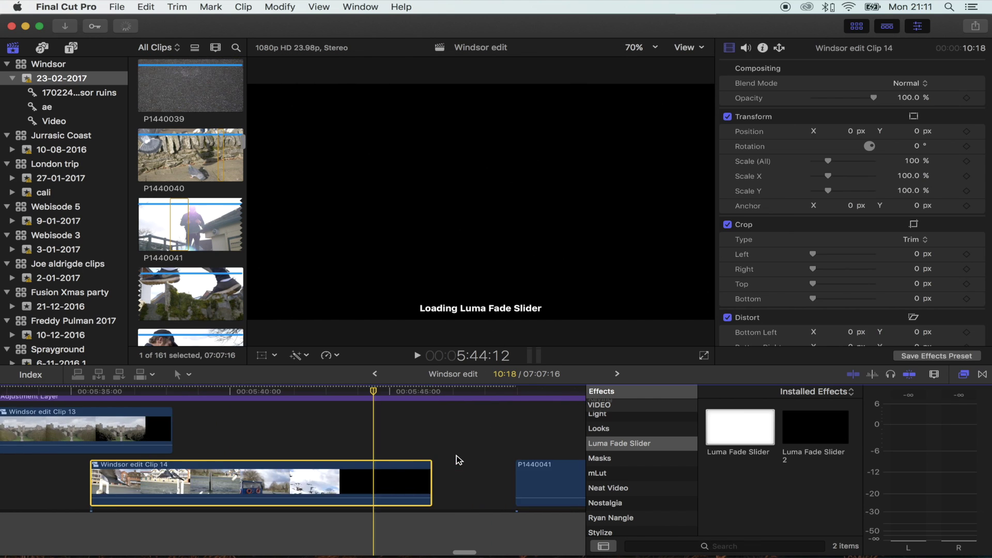
# Overlap clip P1440041 beneath Windsor edit Clip 14, starting shortly before 5:41:00, and play the transition.
pyautogui.hscroll(5, 457, 460)
pyautogui.moveTo(457, 460); pyautogui.dragTo(206, 501)
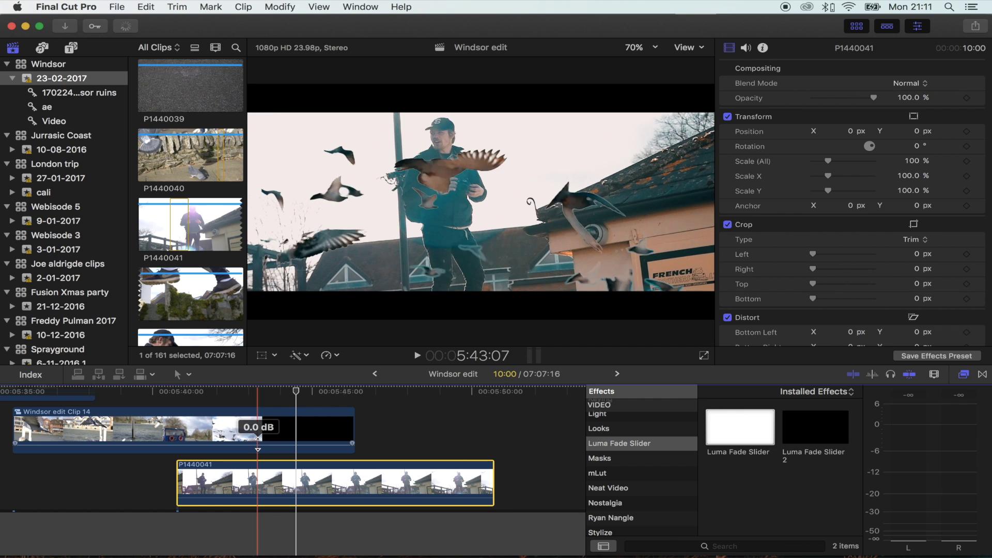
pyautogui.press('space')
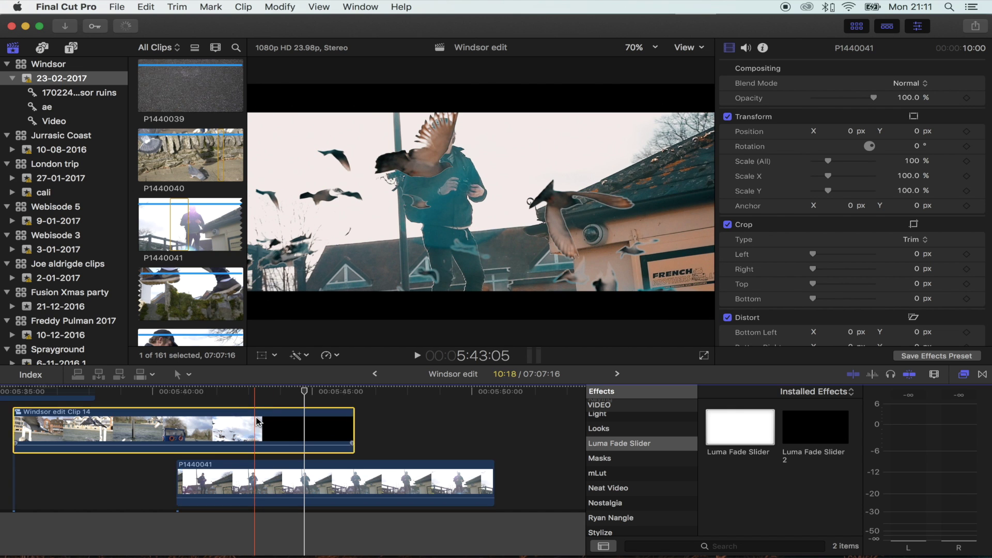
# Open Windsor edit Clip 14, show the upper clip's video animation, and move its last Luma Fade Slider keyframe to the clip's end.
pyautogui.doubleClick(259, 422)
pyautogui.rightClick(263, 428)
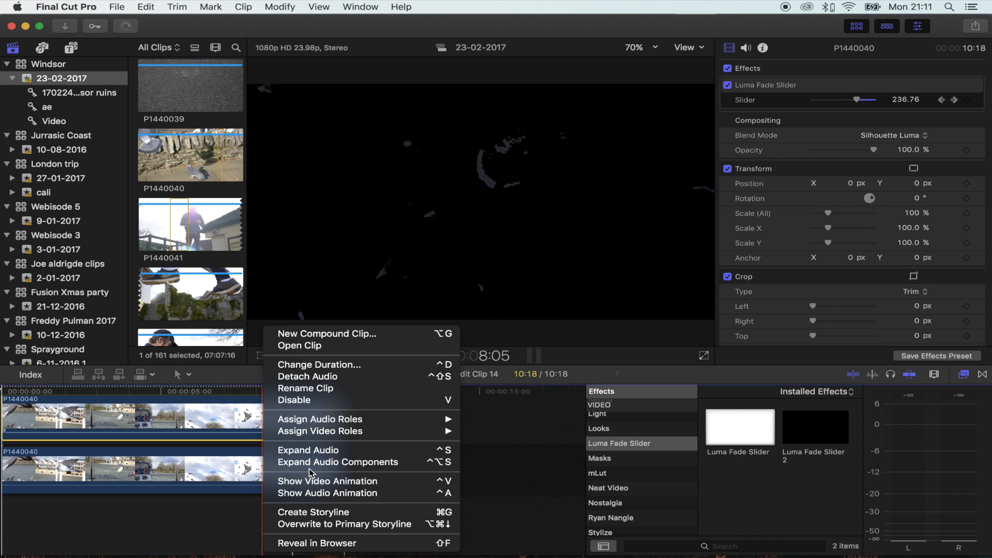
pyautogui.click(258, 430)
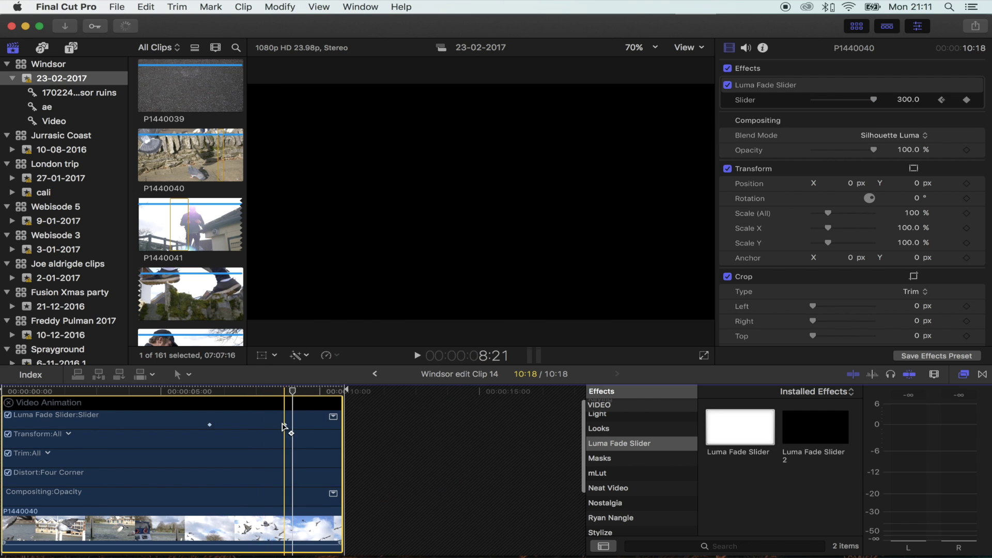
pyautogui.moveTo(284, 425); pyautogui.dragTo(311, 427)
# Add Luma Fade Slider keyframes of 183.89 at 7:11 and 209.64 at 9:04, and play the transition back in the Windsor edit project.
pyautogui.click(239, 392)
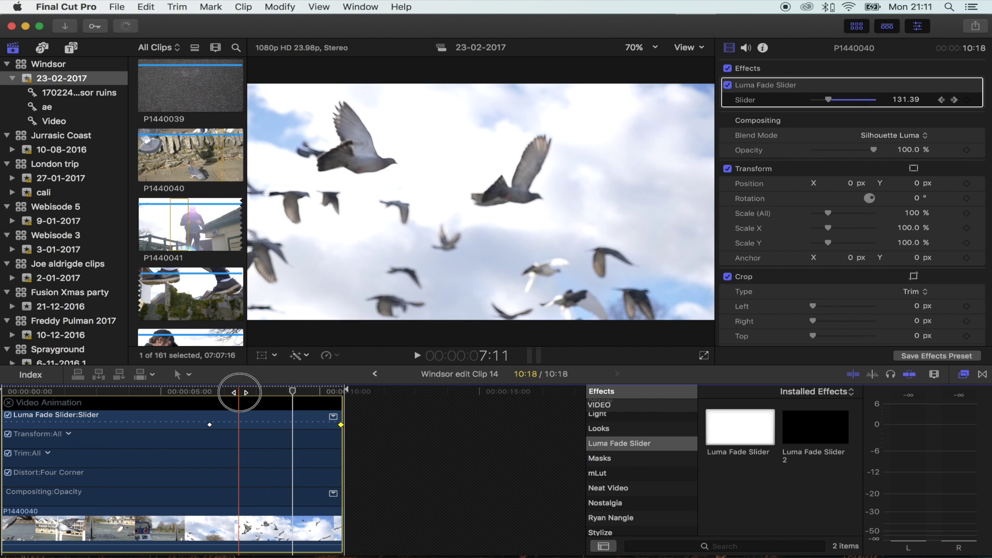
pyautogui.moveTo(830, 101); pyautogui.dragTo(844, 103)
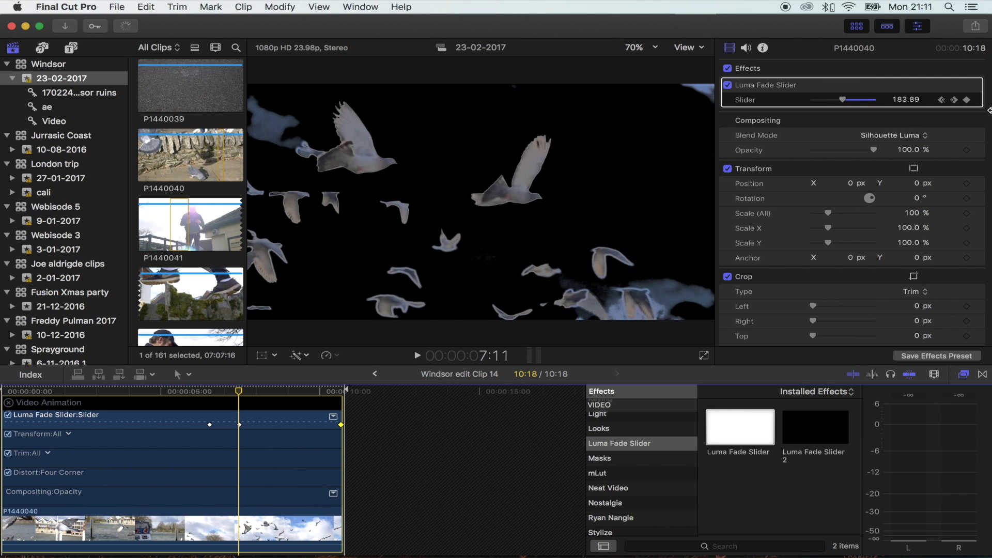
pyautogui.click(284, 393)
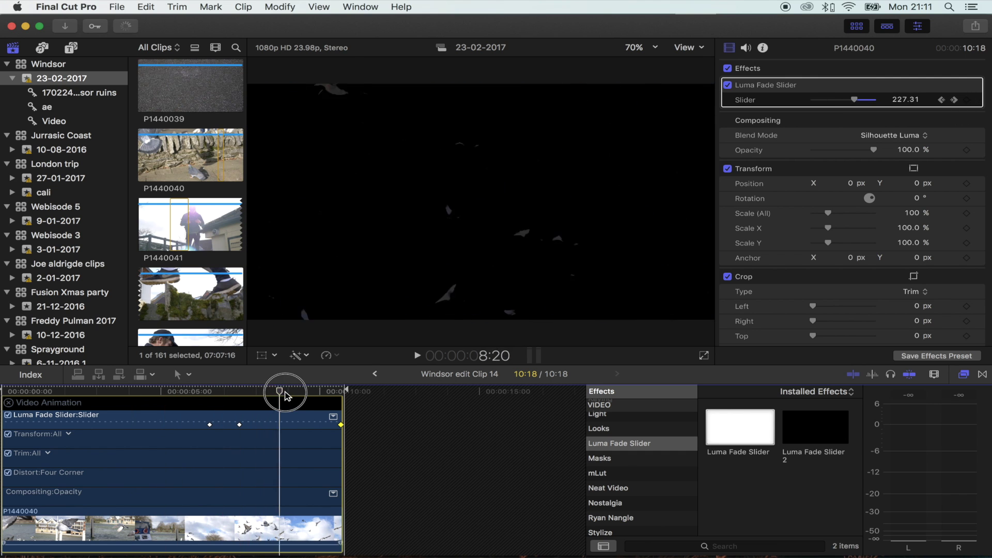
pyautogui.moveTo(858, 103)
pyautogui.mouseDown()
pyautogui.moveTo(841, 101)
pyautogui.moveTo(852, 107)
pyautogui.mouseUp()
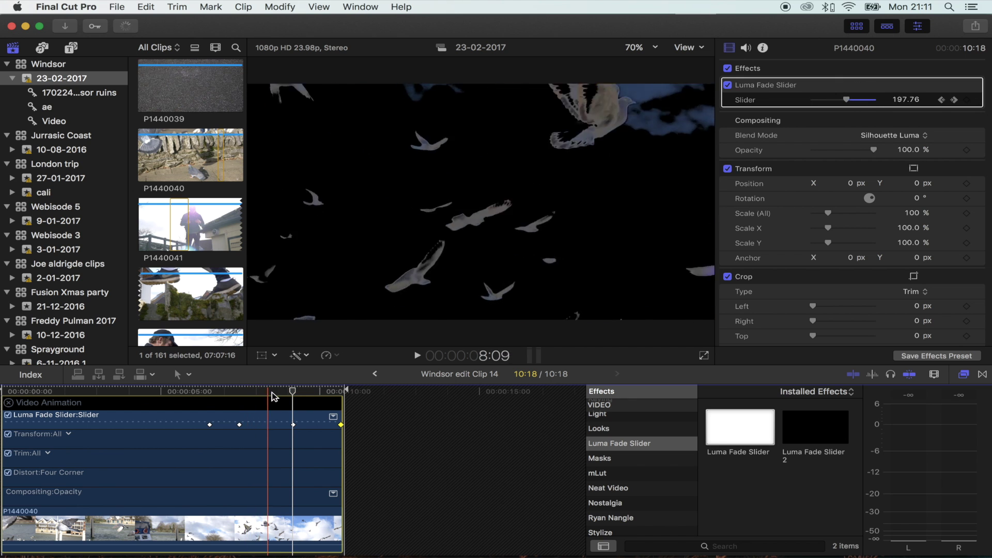
pyautogui.click(374, 373)
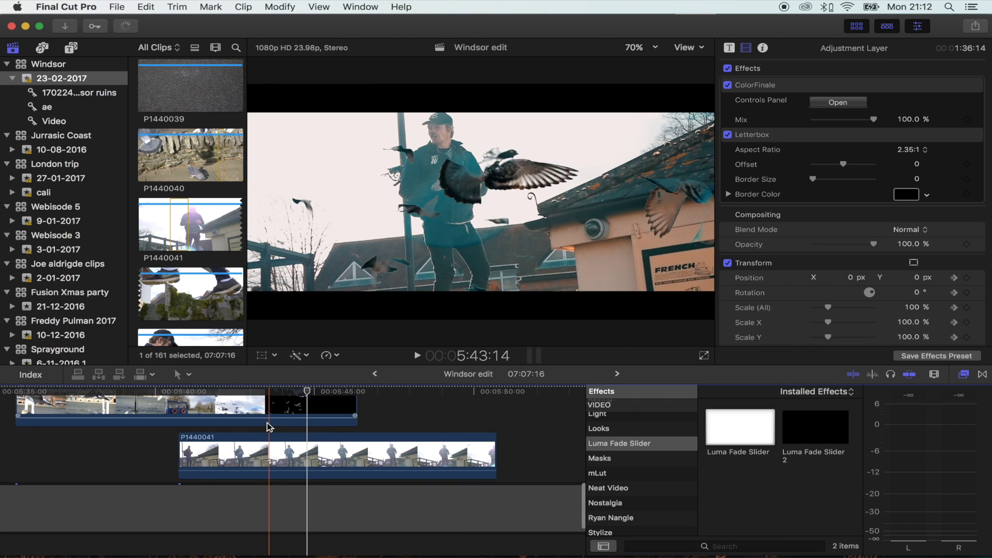
pyautogui.press('space')
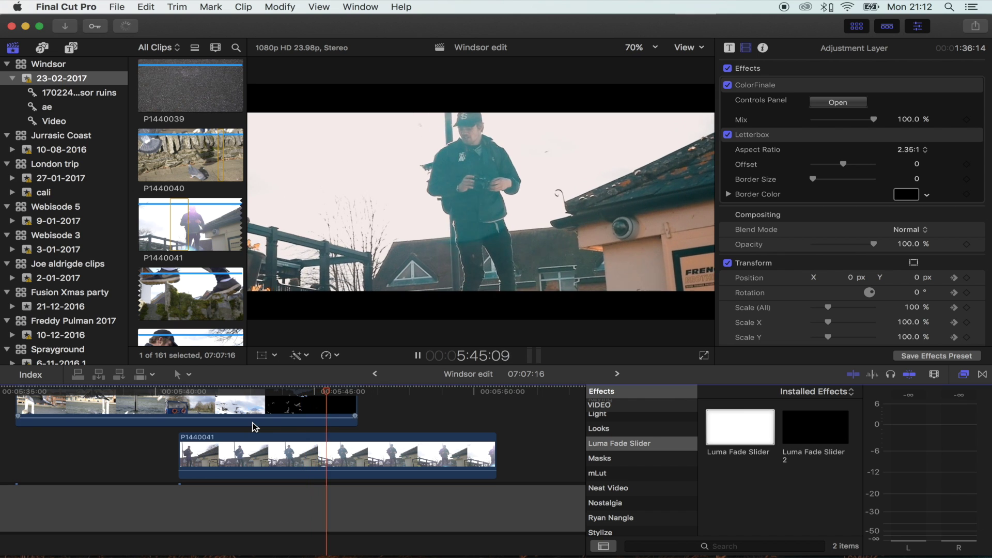
# Apply the Luma Fade Slider effect to clip P1440041 and set its slider to 218.2.
pyautogui.click(384, 455)
pyautogui.scroll(3, 349, 439)
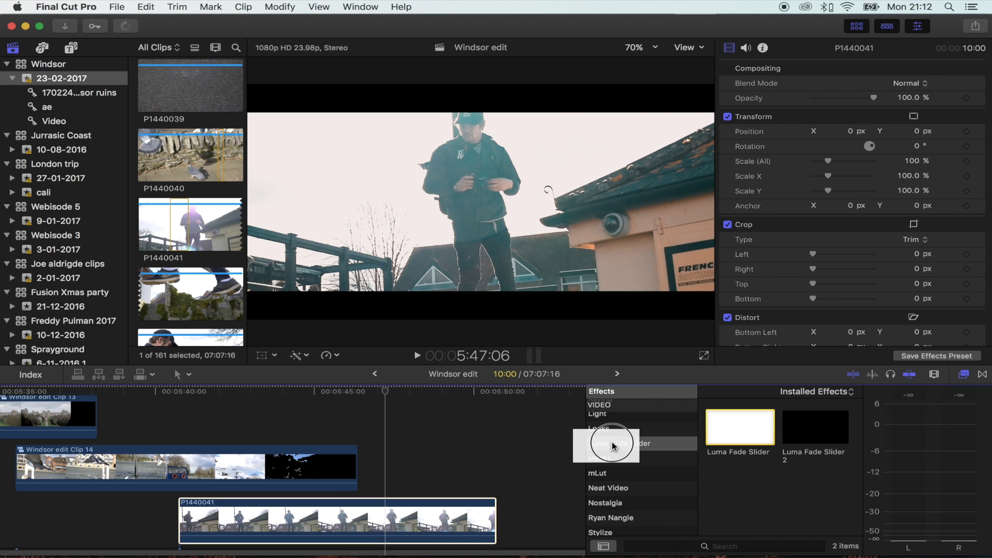
pyautogui.moveTo(613, 447); pyautogui.dragTo(395, 507)
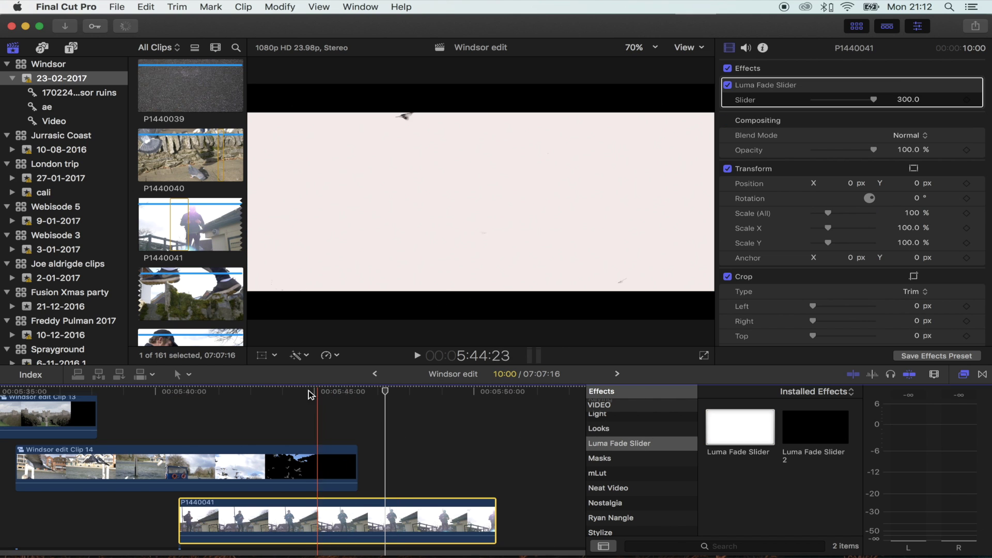
pyautogui.moveTo(829, 107); pyautogui.dragTo(858, 101)
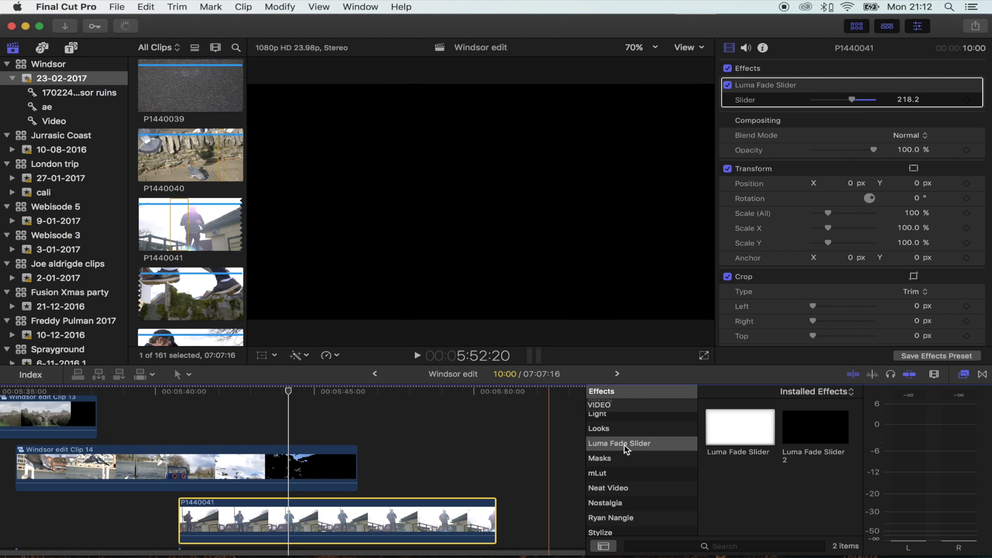
# Scrub through the overlap of Windsor edit Clip 13 and Clip 14 to review the earlier transition.
pyautogui.hscroll(-5, 242, 430)
pyautogui.click(262, 391)
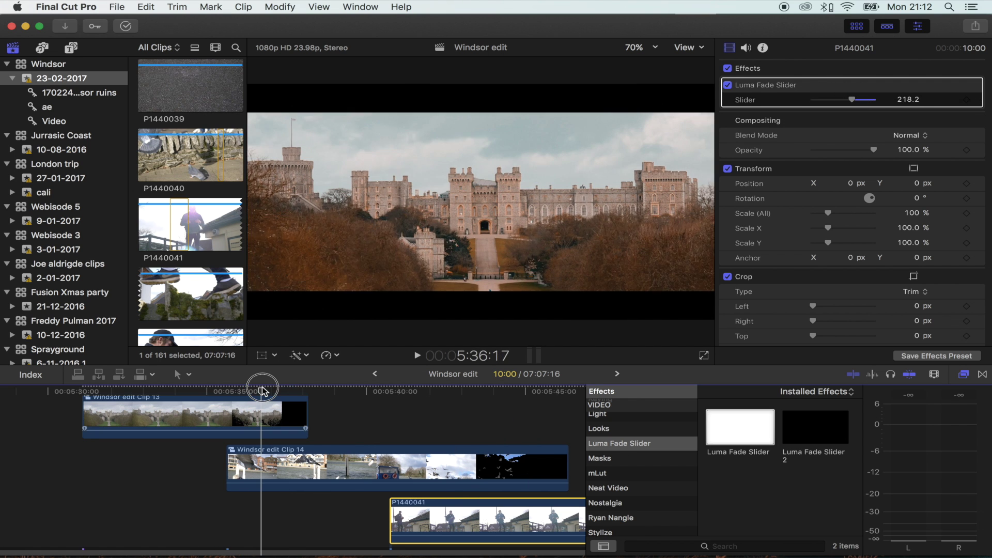
pyautogui.click(328, 388)
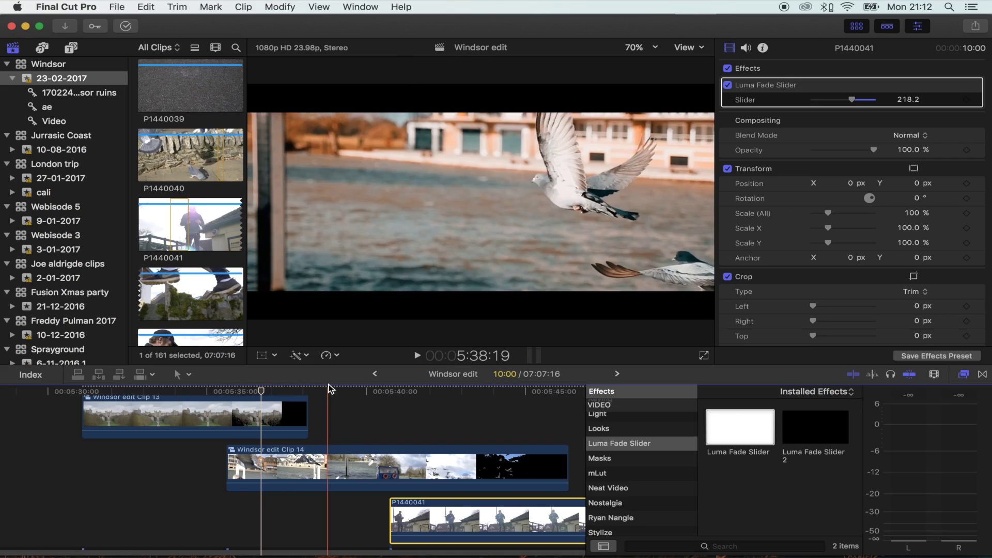